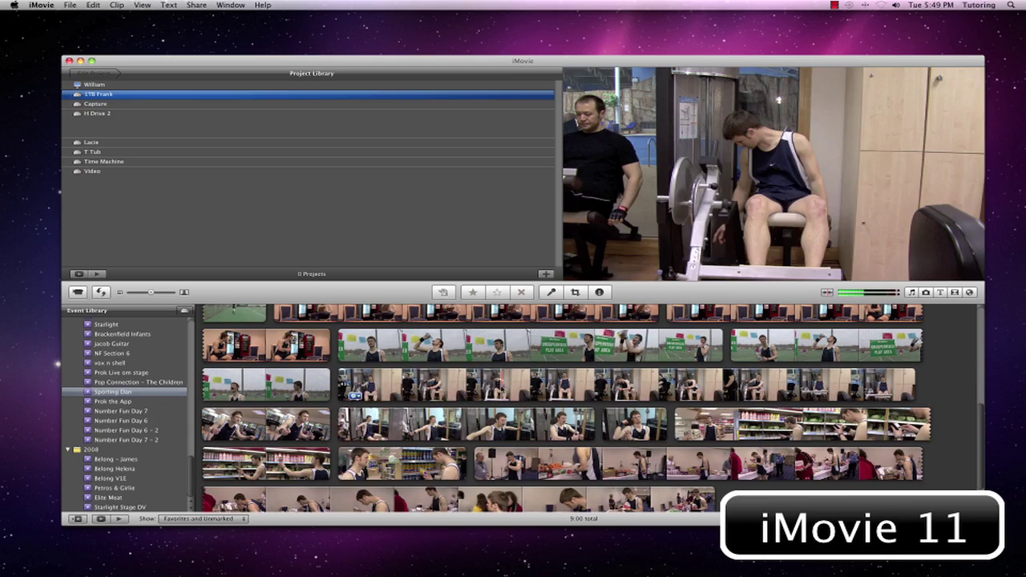
- Start a new project from the File menu and pick the Action trailer template
scroll(468, 399, up, 5)
scroll(502, 390, up, 2)
scroll(502, 390, down, 5)
scroll(502, 389, up, 5)
scroll(502, 390, down, 5)
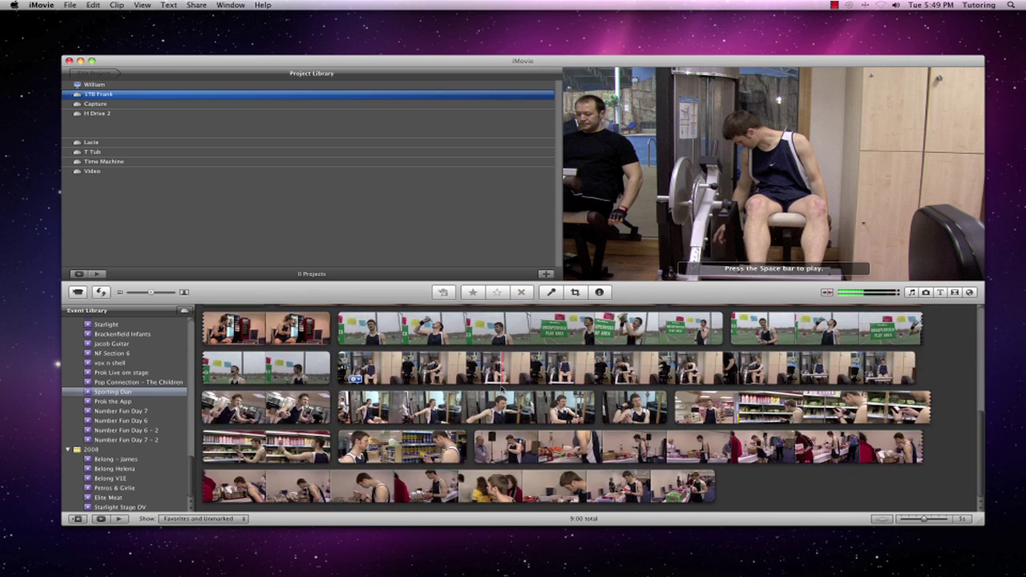
scroll(502, 390, up, 5)
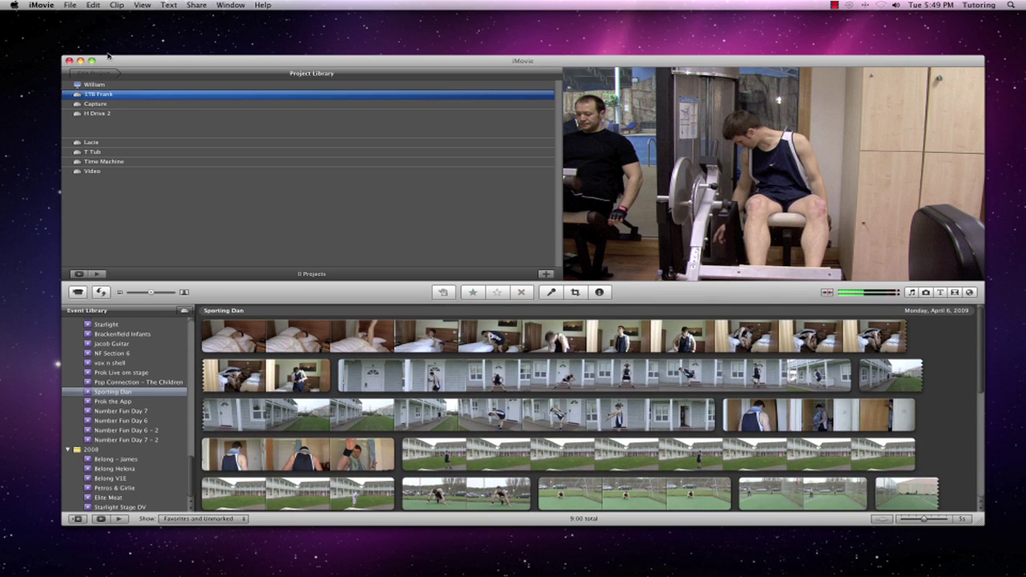
click(69, 4)
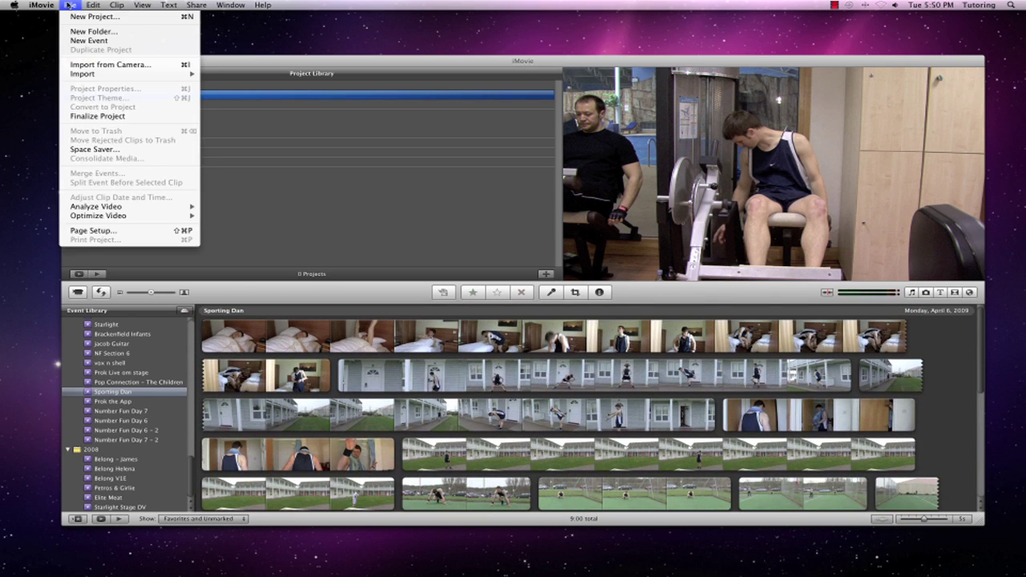
click(92, 17)
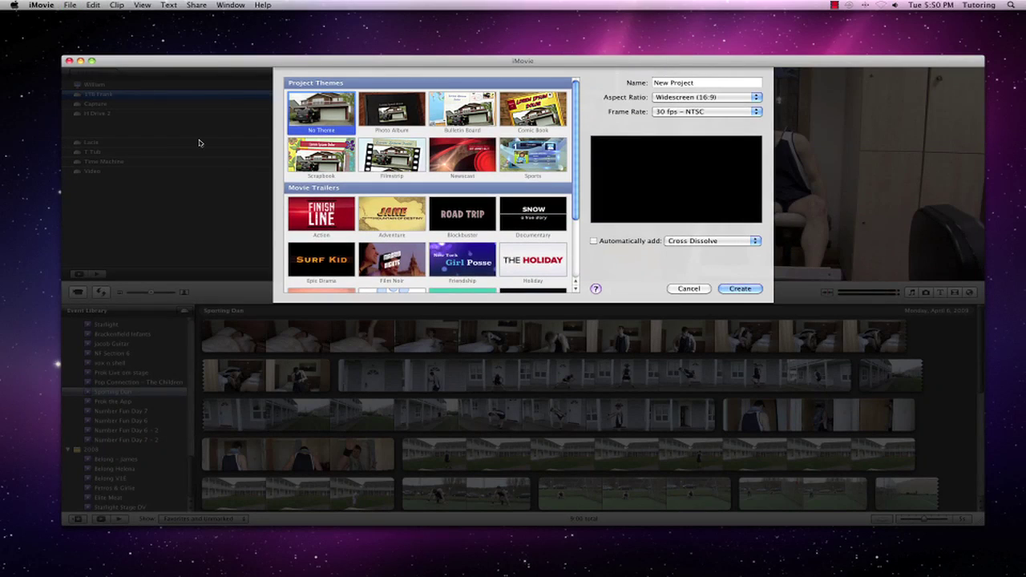
scroll(453, 149, down, 3)
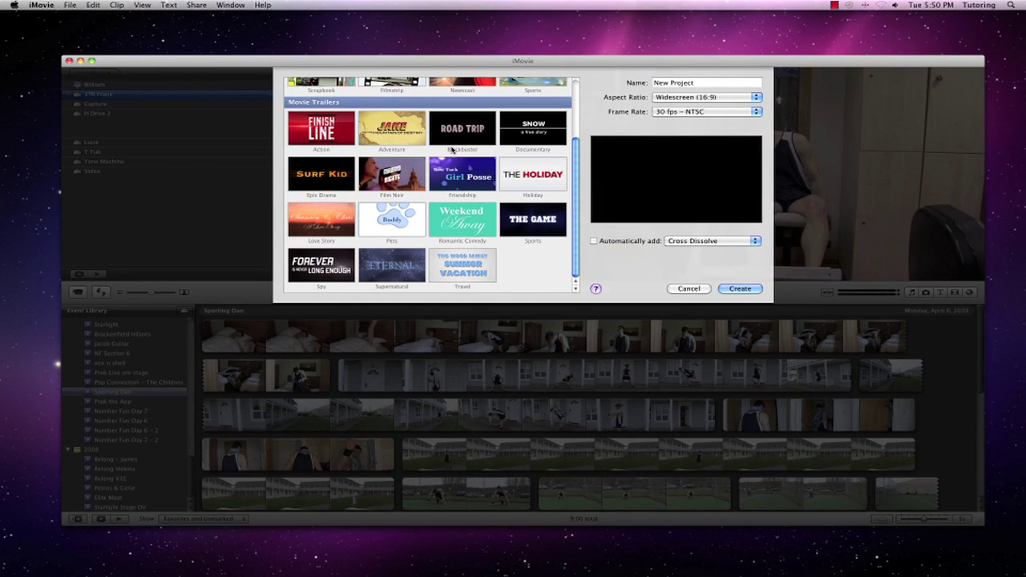
scroll(453, 149, up, 3)
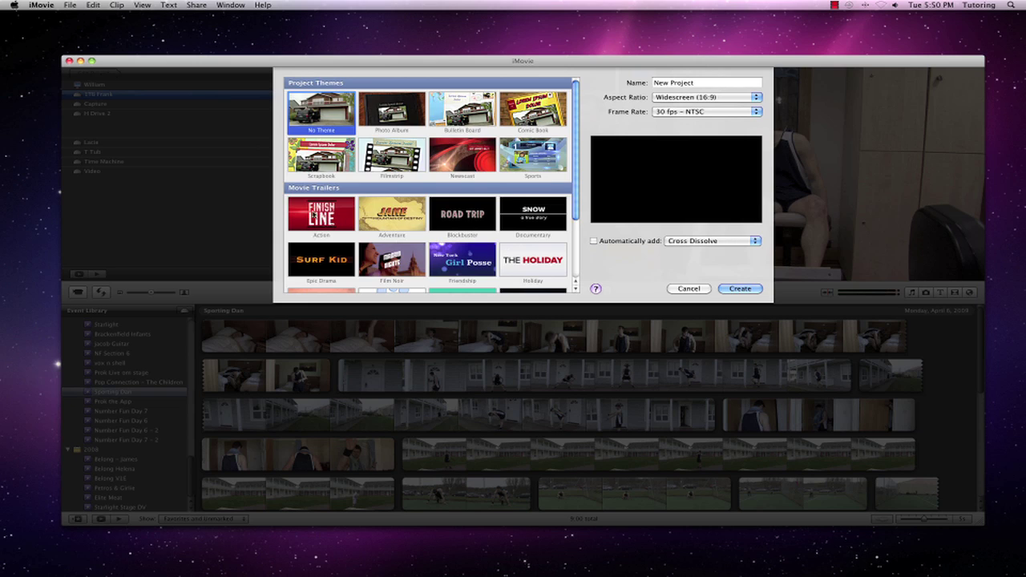
scroll(321, 213, down, 3)
scroll(325, 202, up, 1)
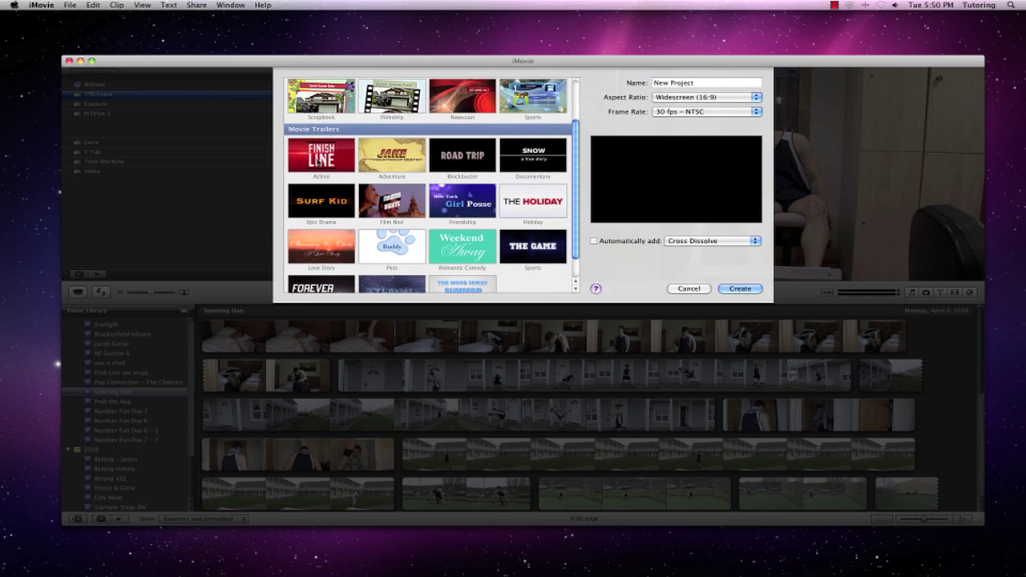
click(318, 161)
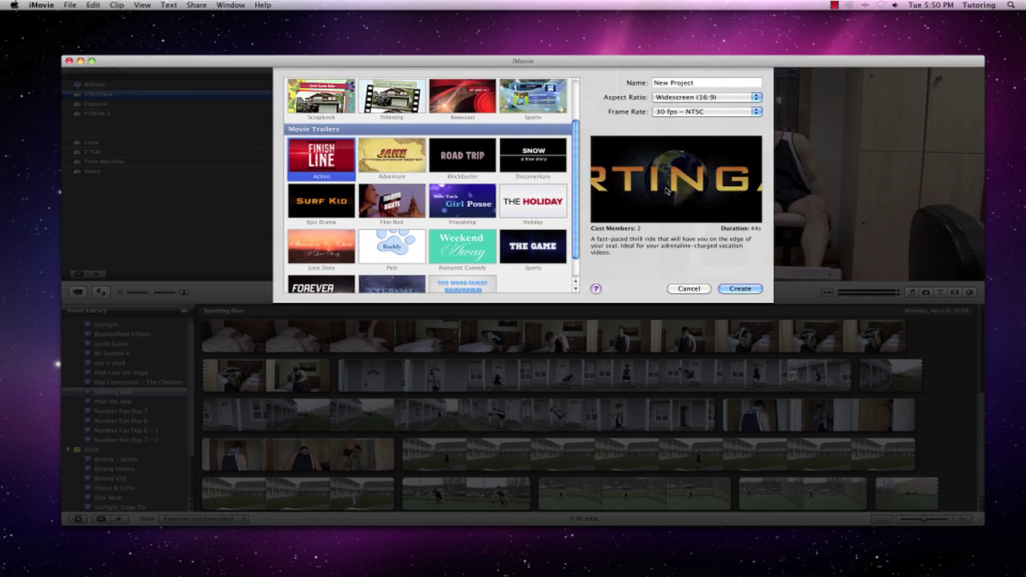
- Set the frame rate to 25 fps PAL, name it 'Dan's Adventure', and create the project
click(680, 112)
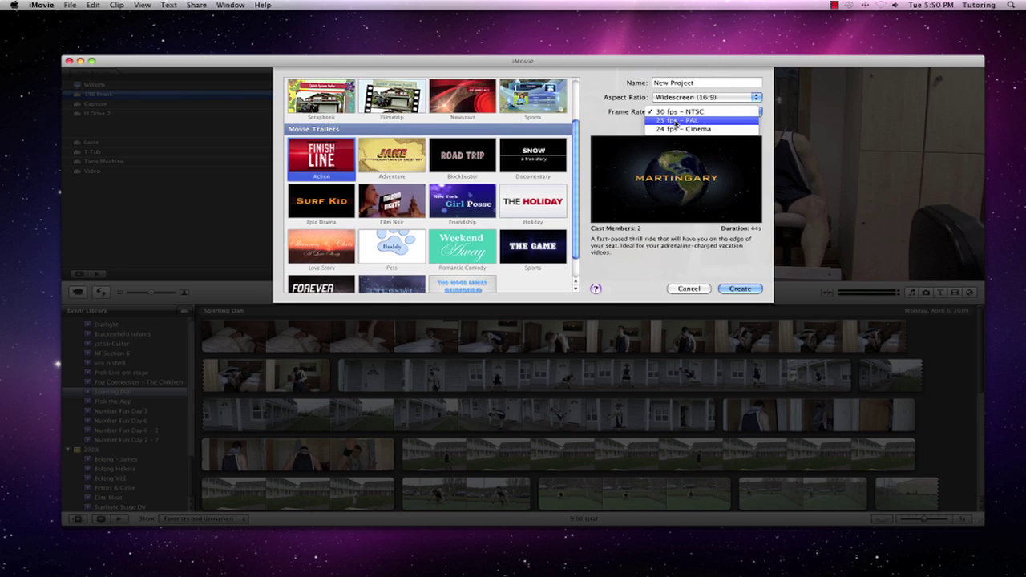
click(676, 121)
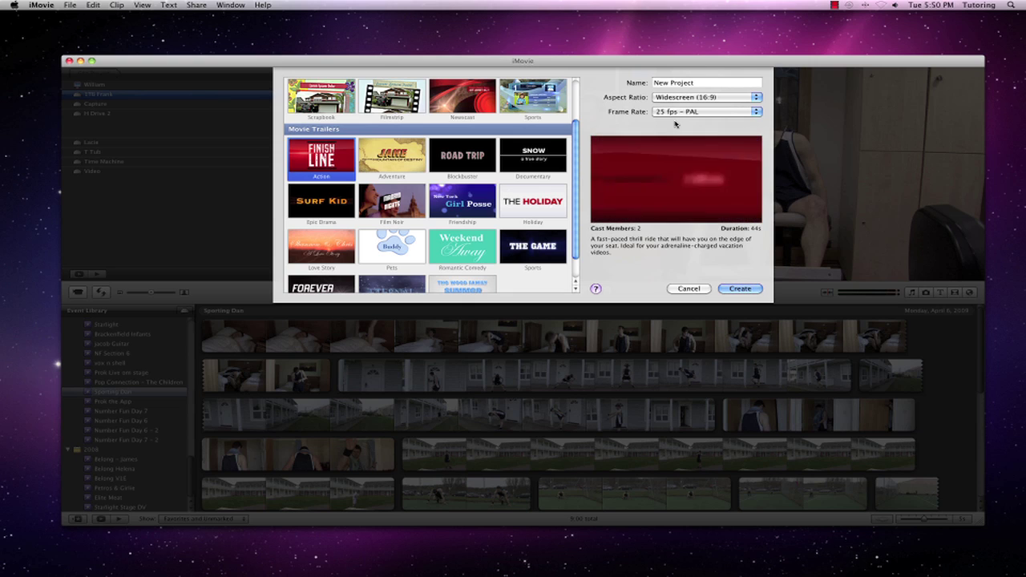
triple_click(683, 83)
text(Dan\s Adv)
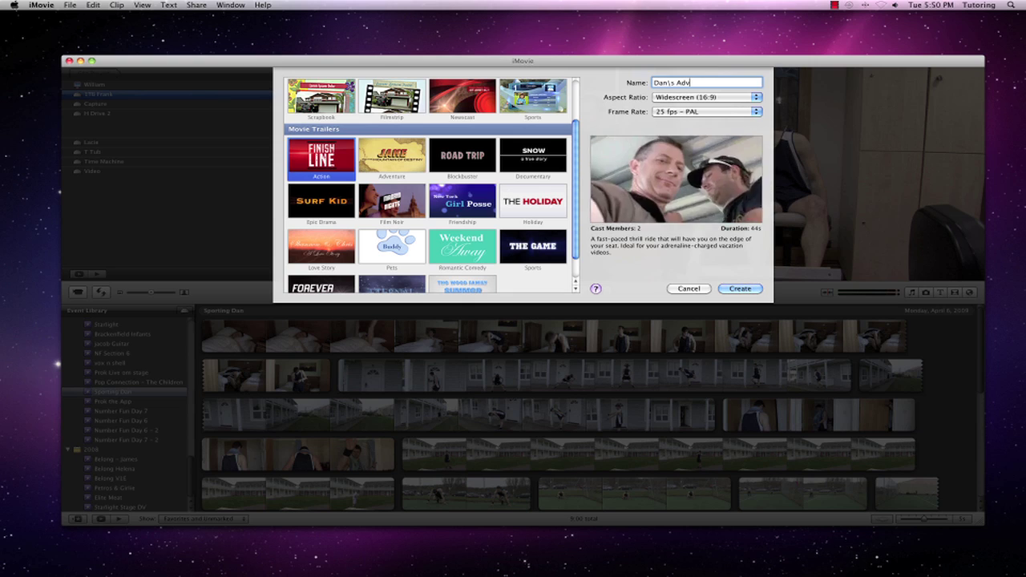
text(enture)
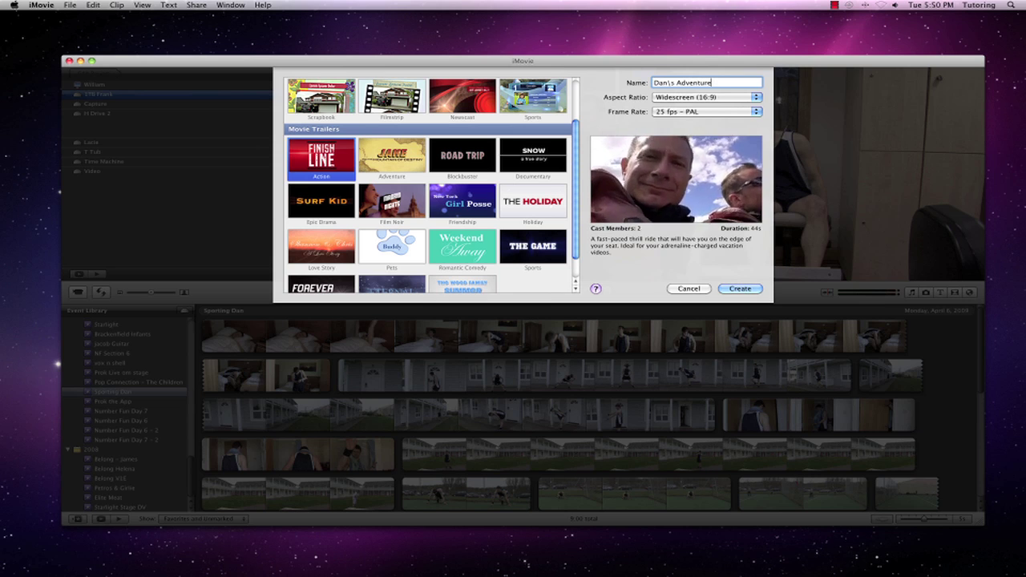
click(740, 289)
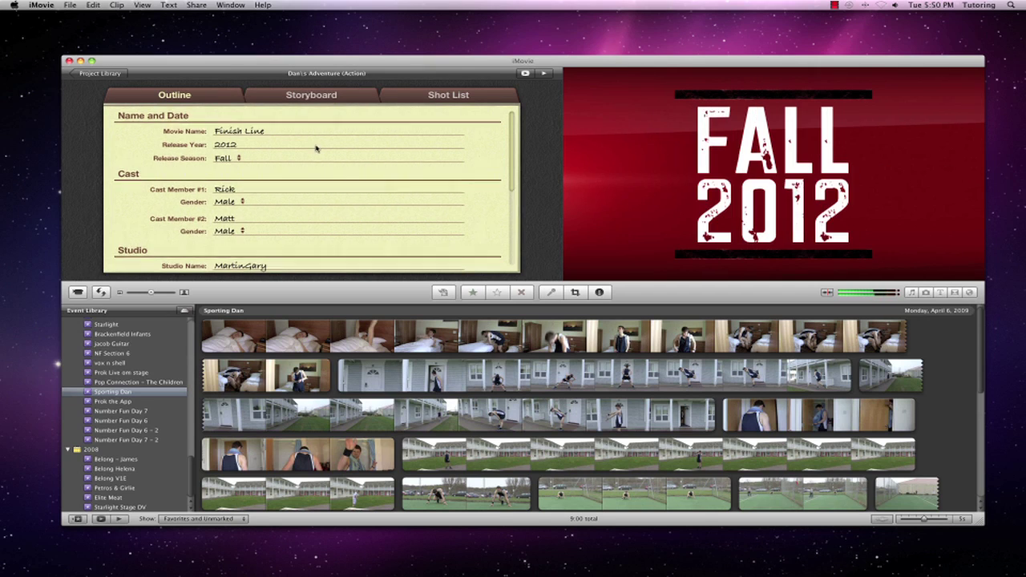
- Scroll through the trailer outline, then look over the storyboard of placeholders
scroll(313, 149, down, 3)
scroll(313, 149, up, 3)
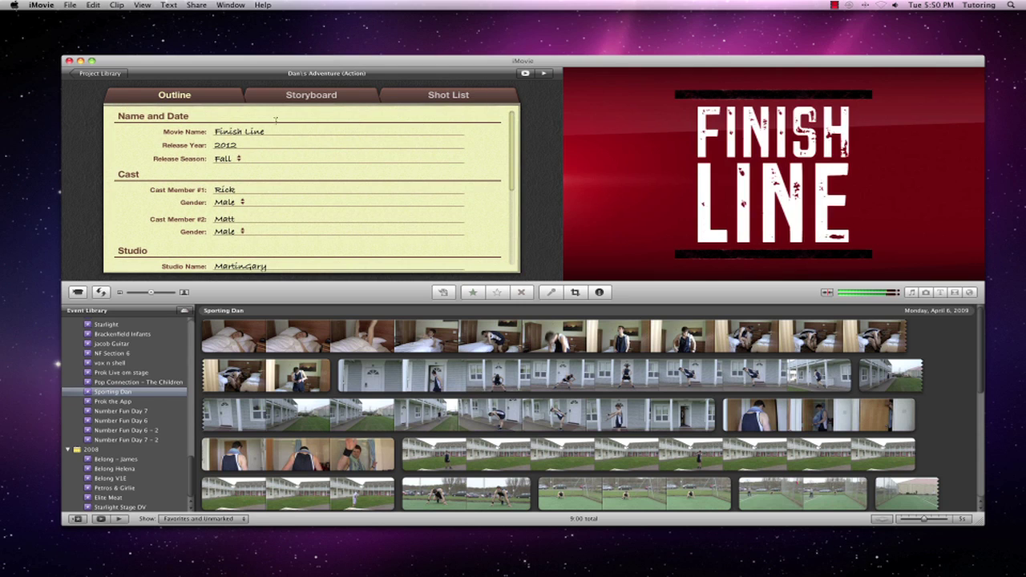
scroll(340, 158, down, 3)
scroll(340, 158, down, 2)
scroll(340, 168, down, 2)
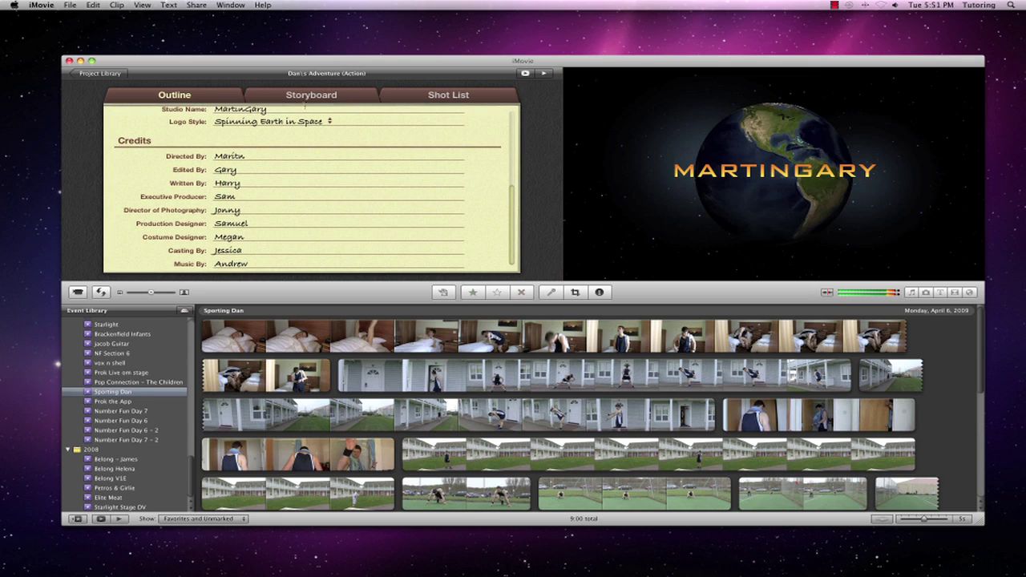
click(313, 95)
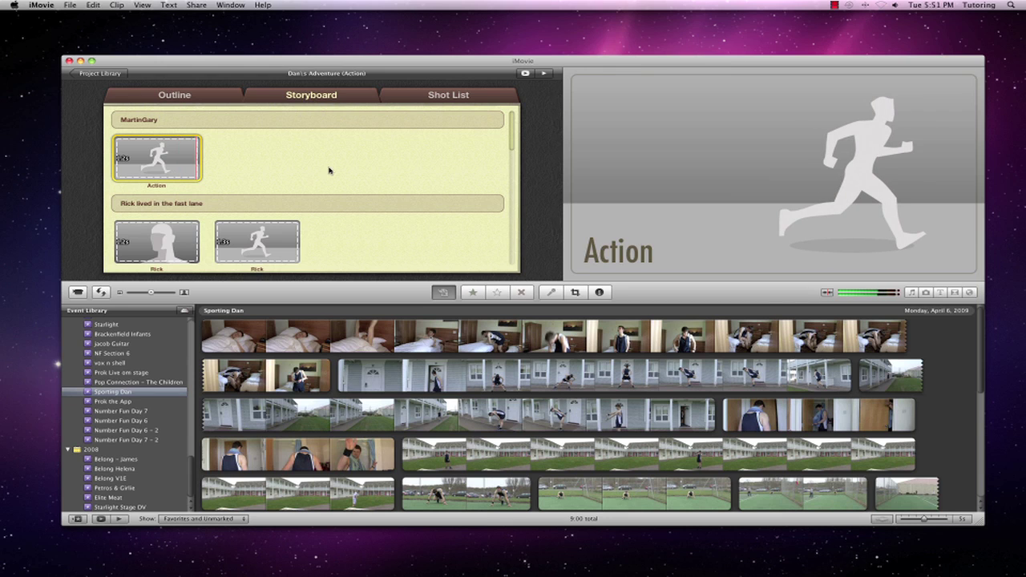
scroll(329, 170, down, 3)
scroll(329, 170, down, 5)
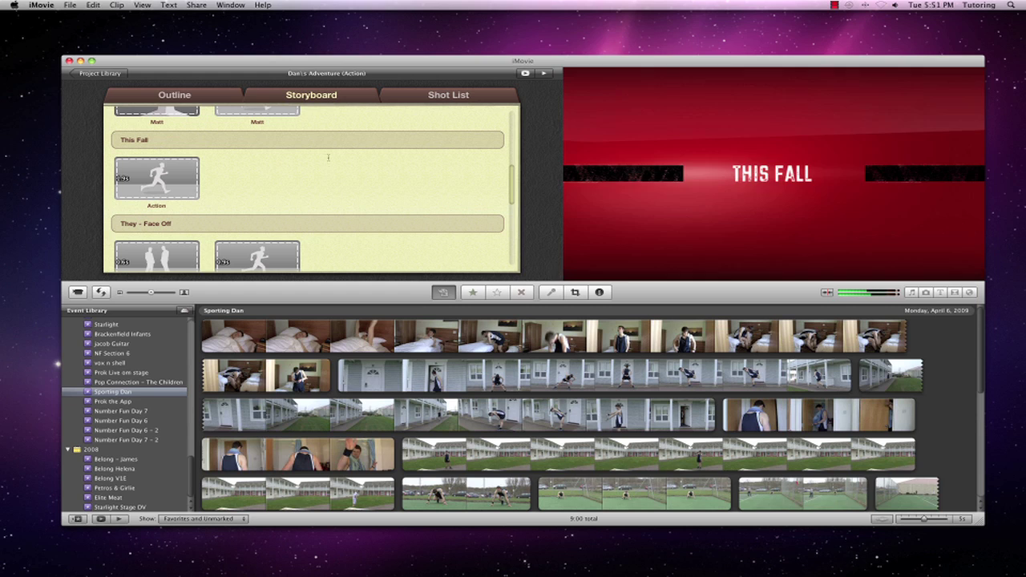
- Review the shot list of placeholder shots grouped by cast member
click(447, 96)
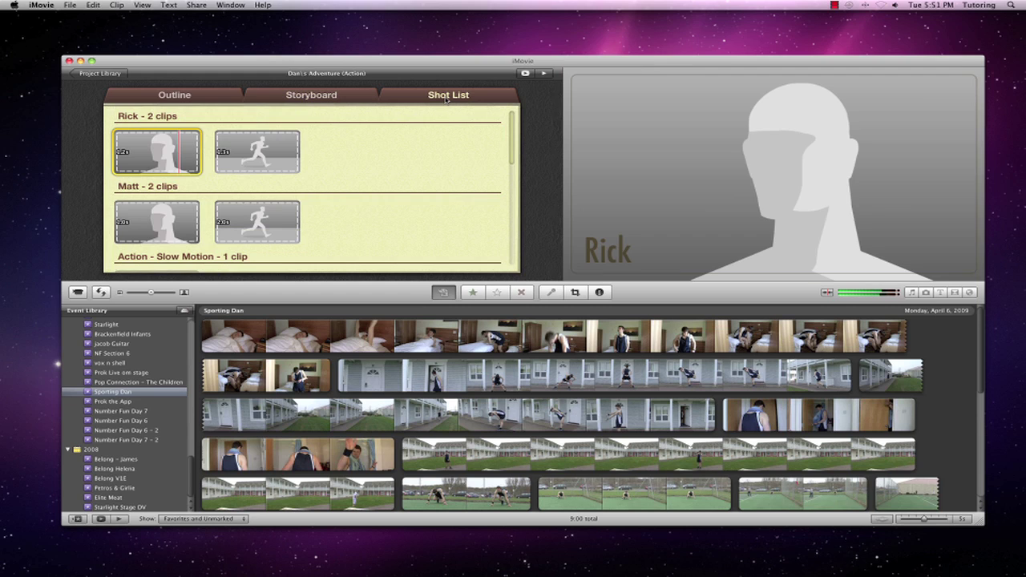
scroll(438, 197, down, 3)
scroll(438, 197, down, 6)
scroll(437, 197, down, 2)
scroll(437, 196, up, 10)
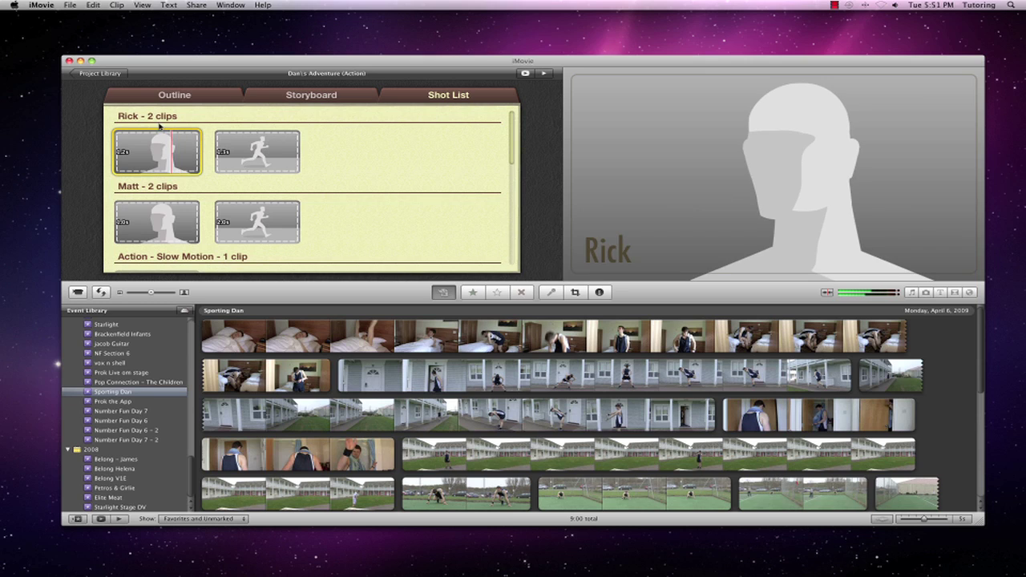
- In the outline, enter the movie title 'Dan;s' 'Advrenture', keeping release year 2012
click(176, 97)
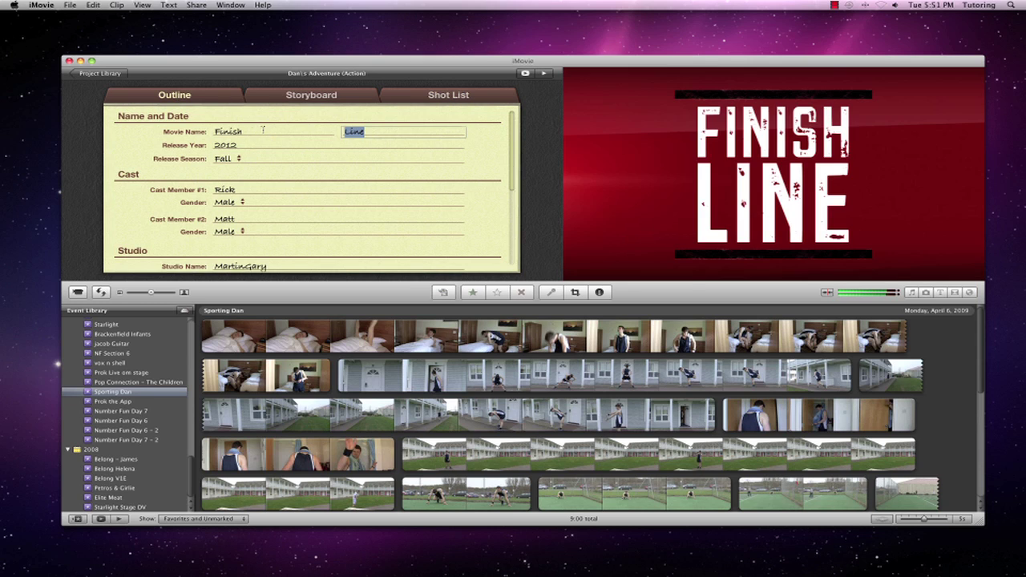
key(shift+Tab)
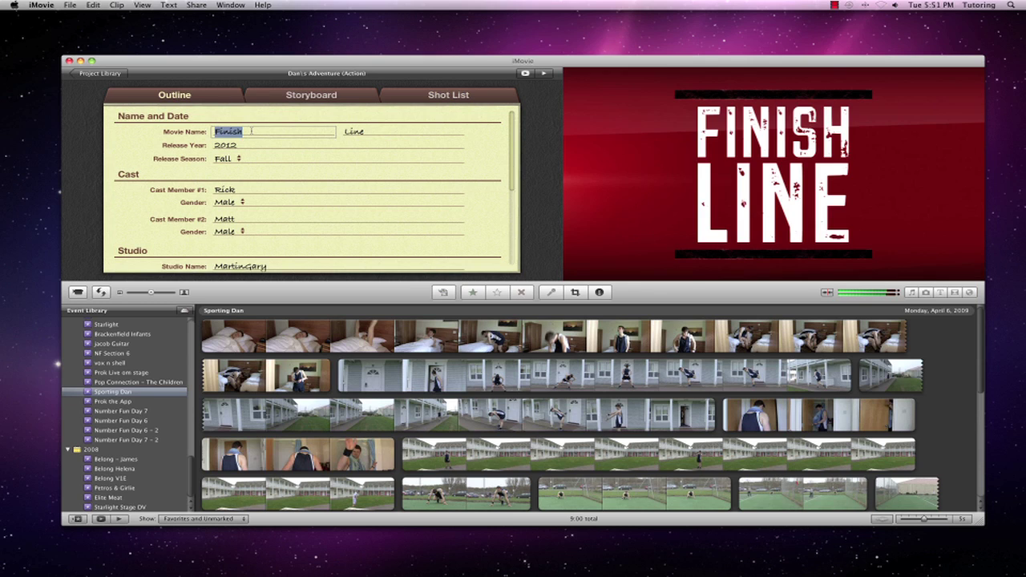
text(Dan;s)
key(Tab)
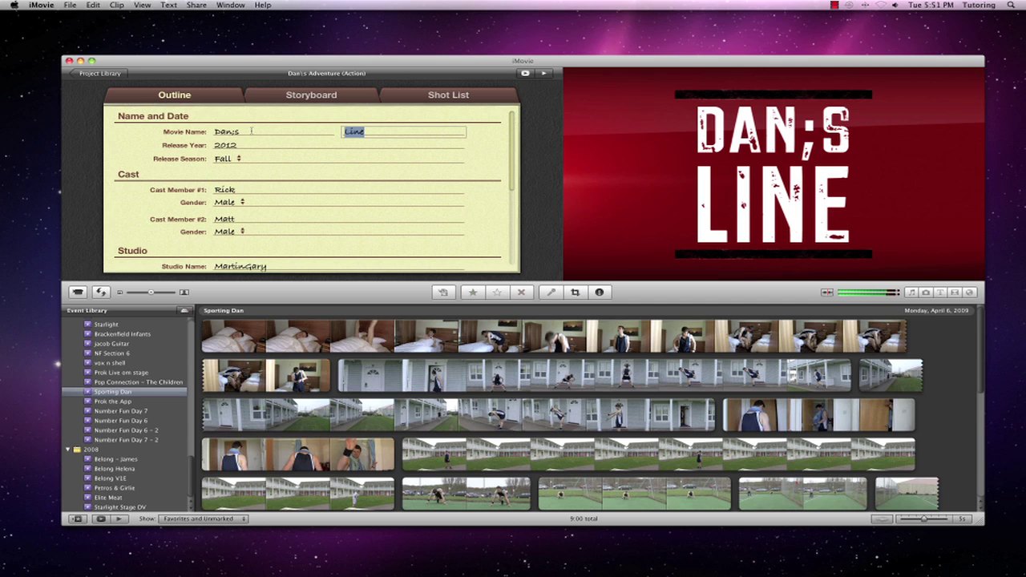
text(Adv)
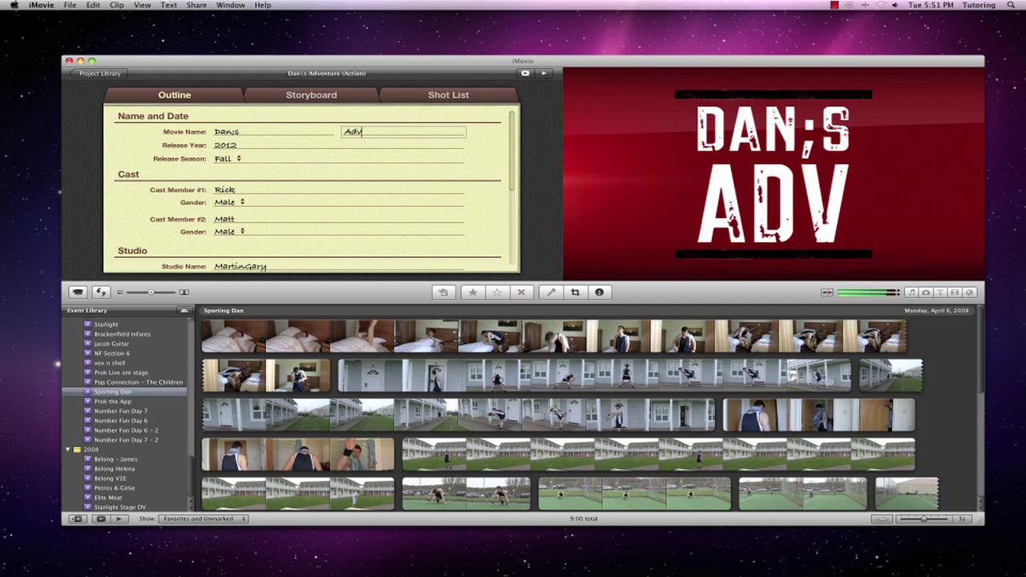
text(renture)
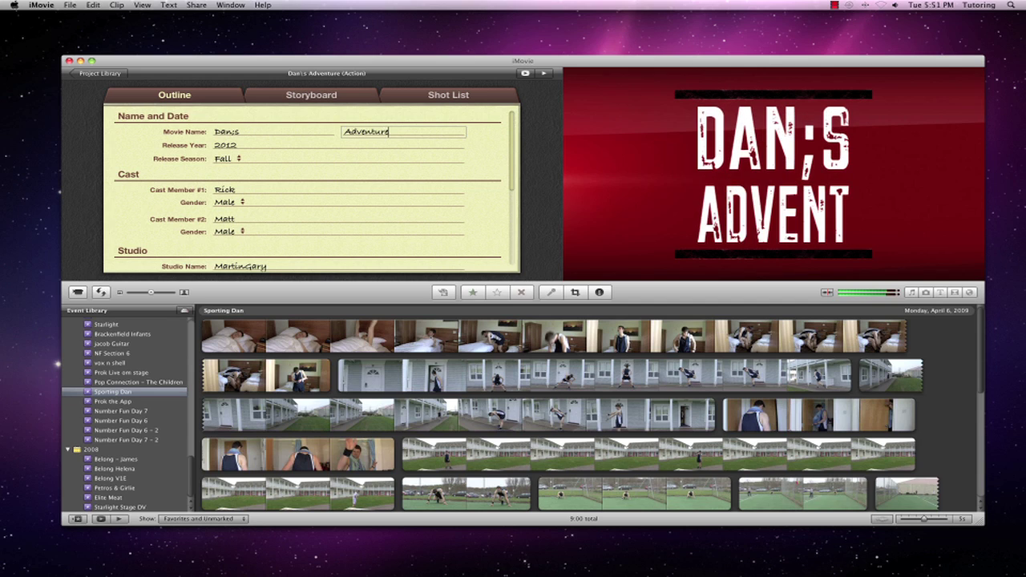
key(Tab)
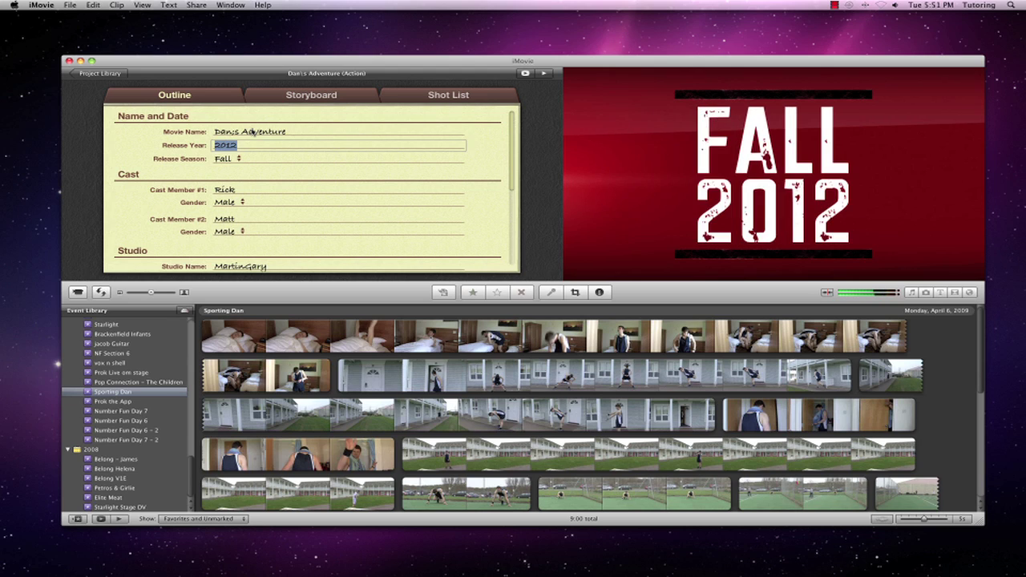
key(Tab)
- Set the release season to Spring and name the cast members Dan and Martin
click(230, 159)
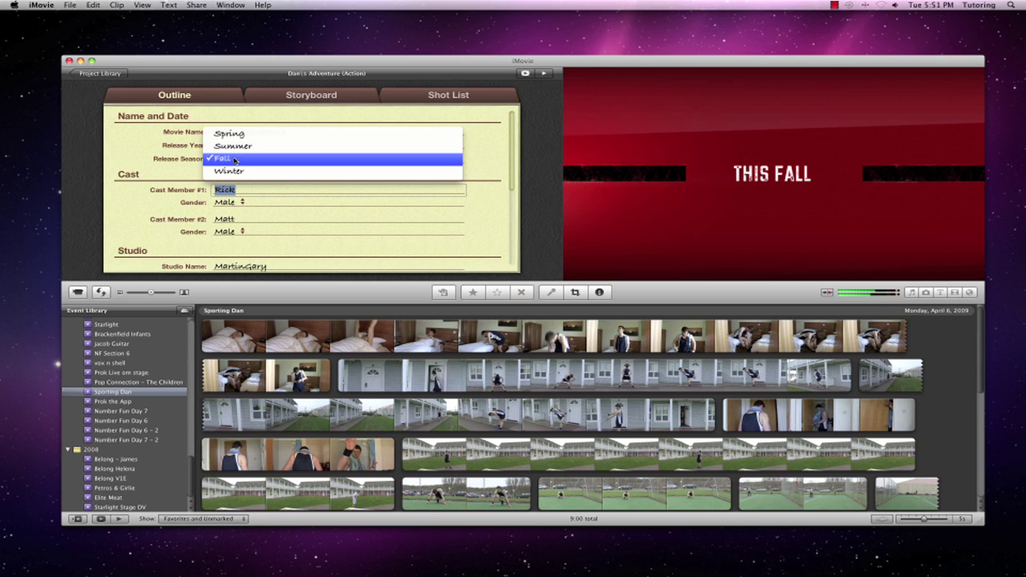
click(234, 135)
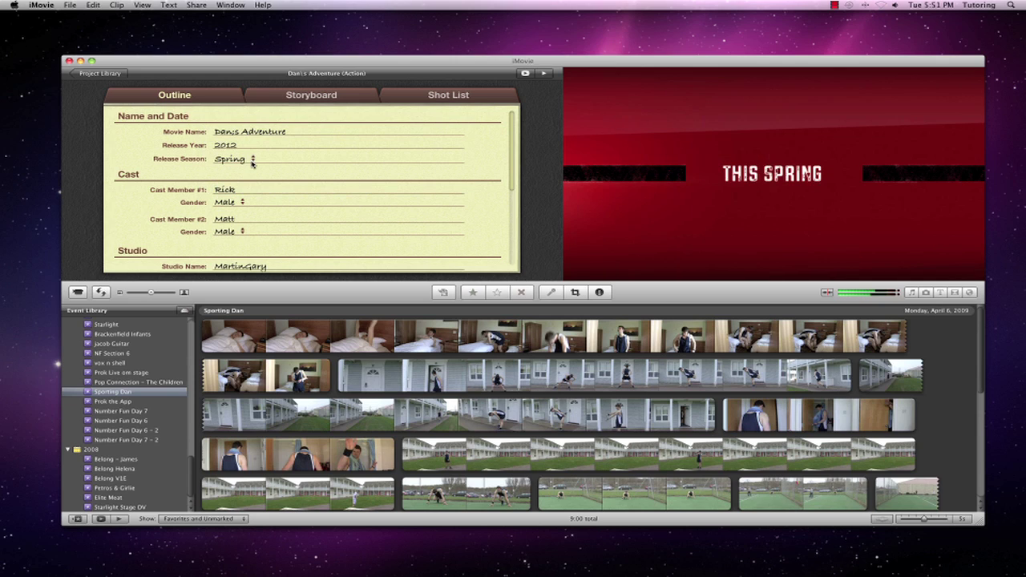
click(235, 191)
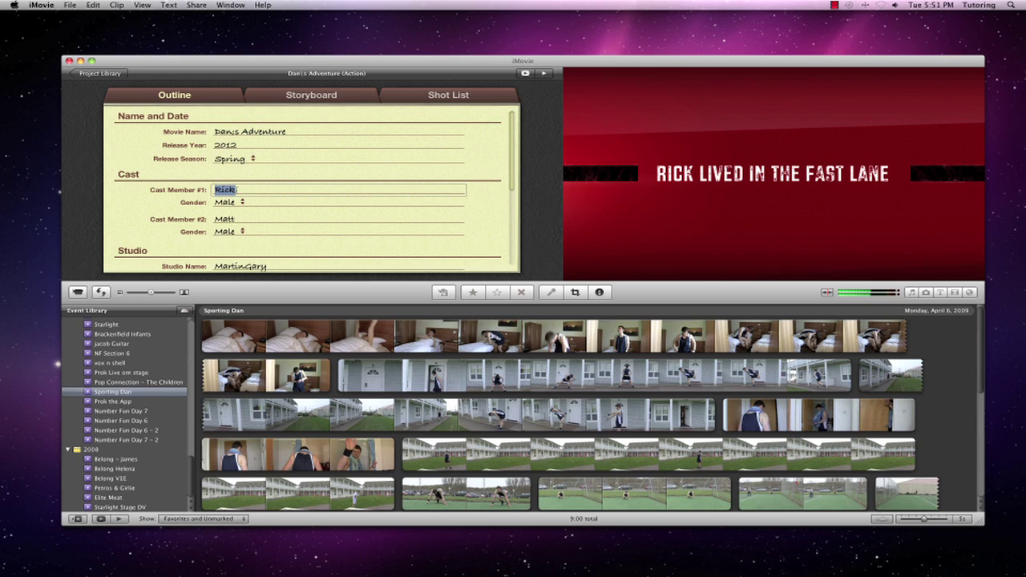
text(Dan)
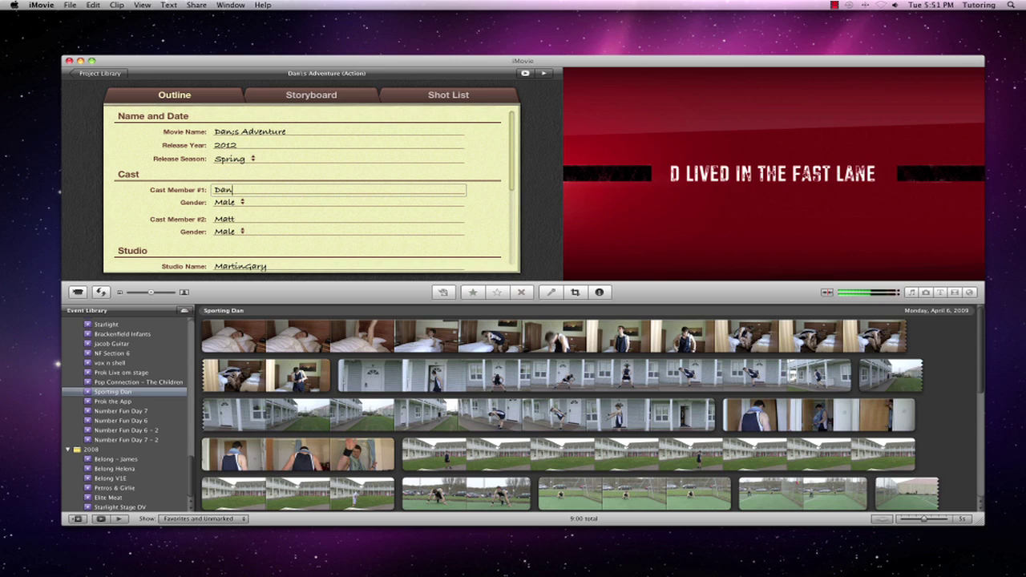
key(Tab)
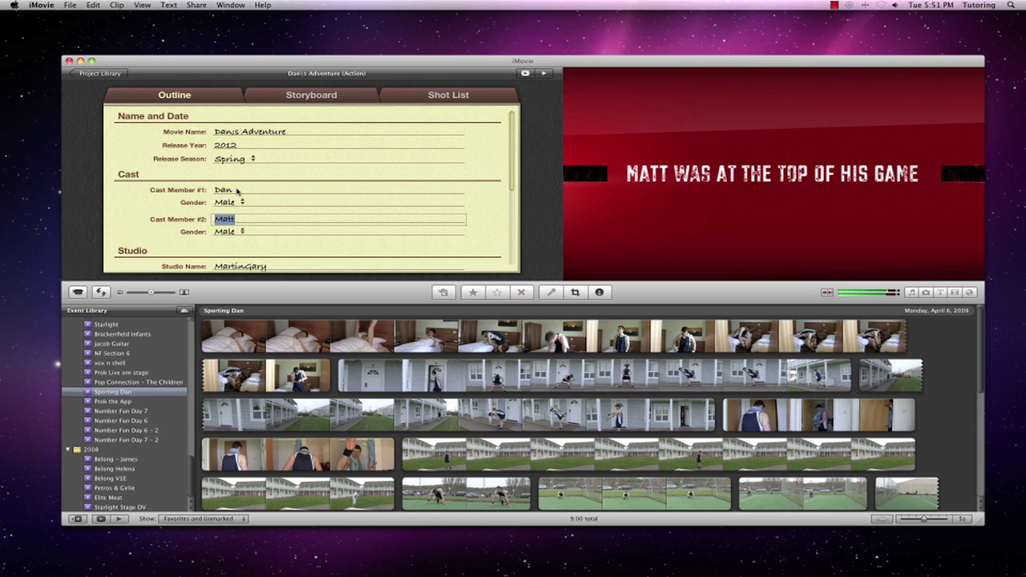
text(Martin)
key(Tab)
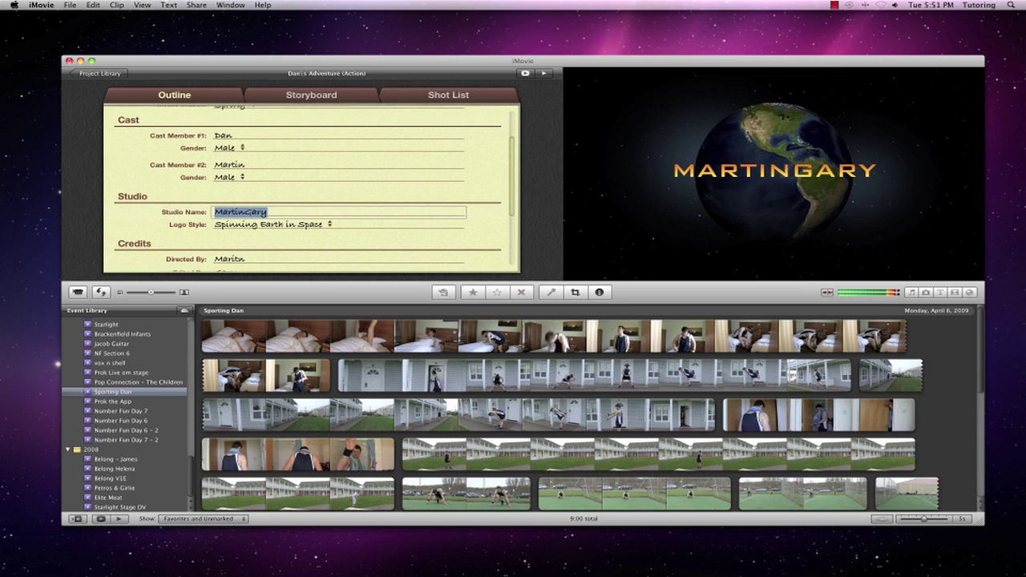
- Choose Snowy Mountain Peak as the studio logo style
scroll(373, 195, down, 1)
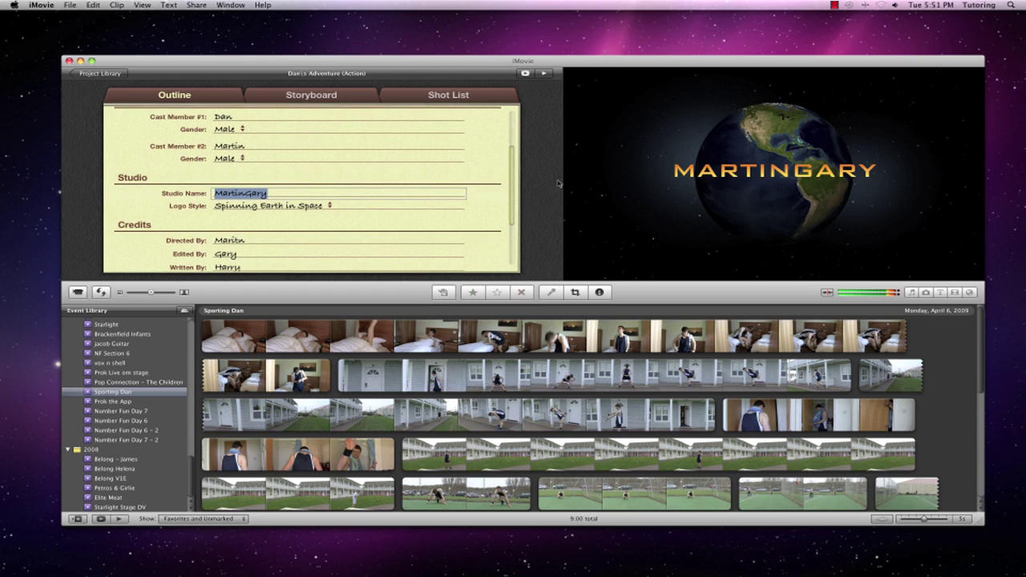
click(332, 206)
click(317, 219)
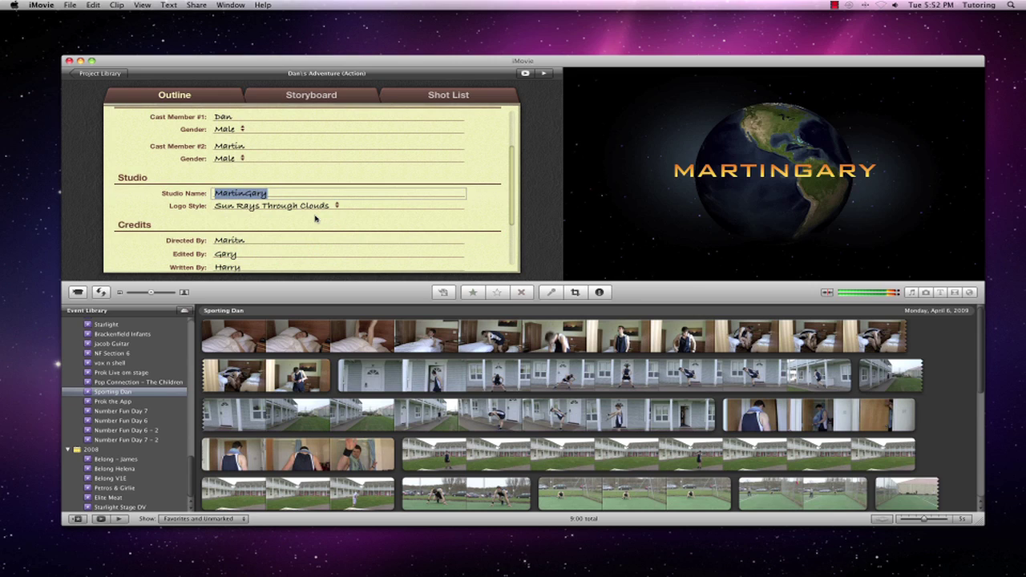
click(315, 206)
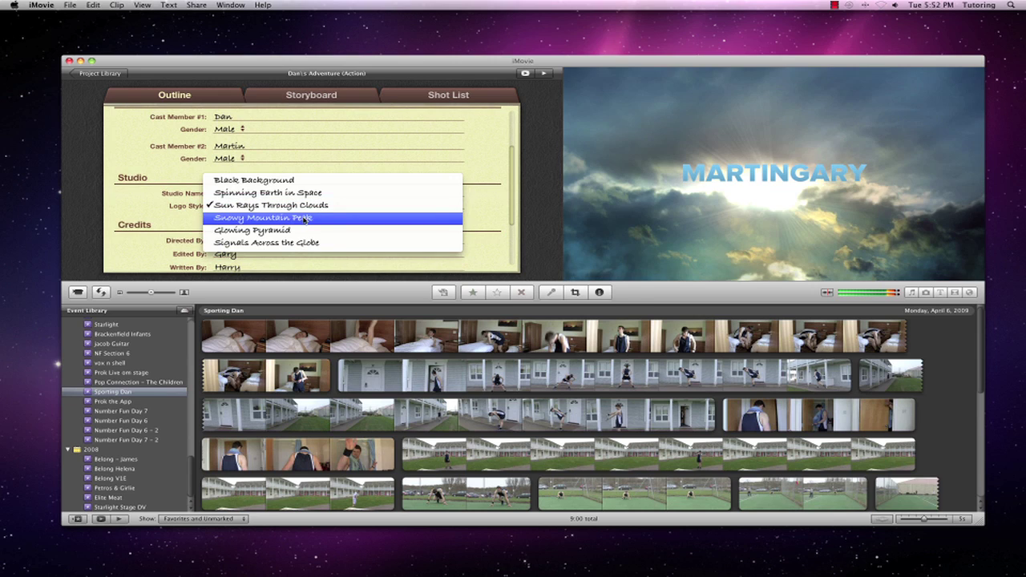
click(305, 219)
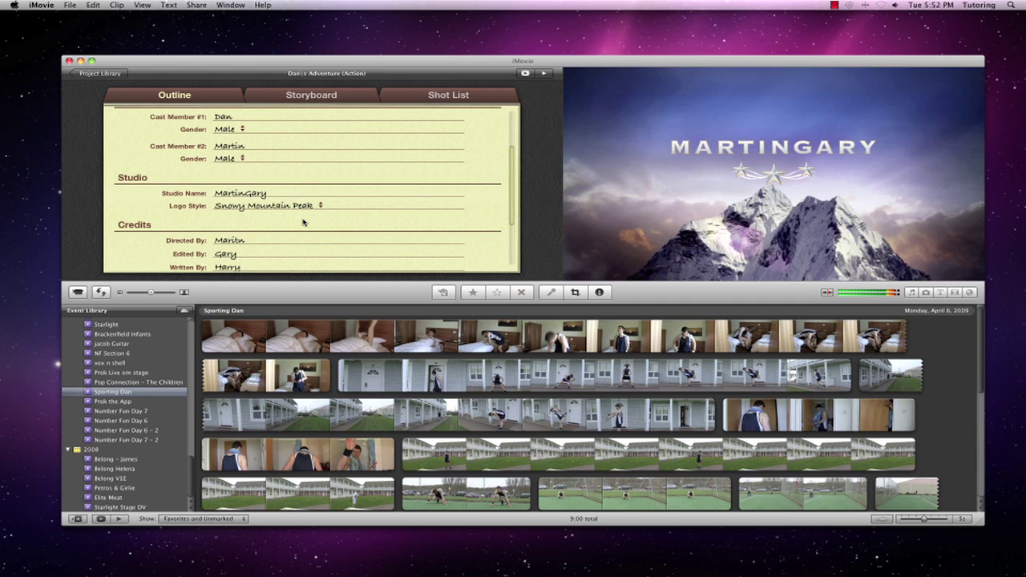
scroll(303, 222, down, 5)
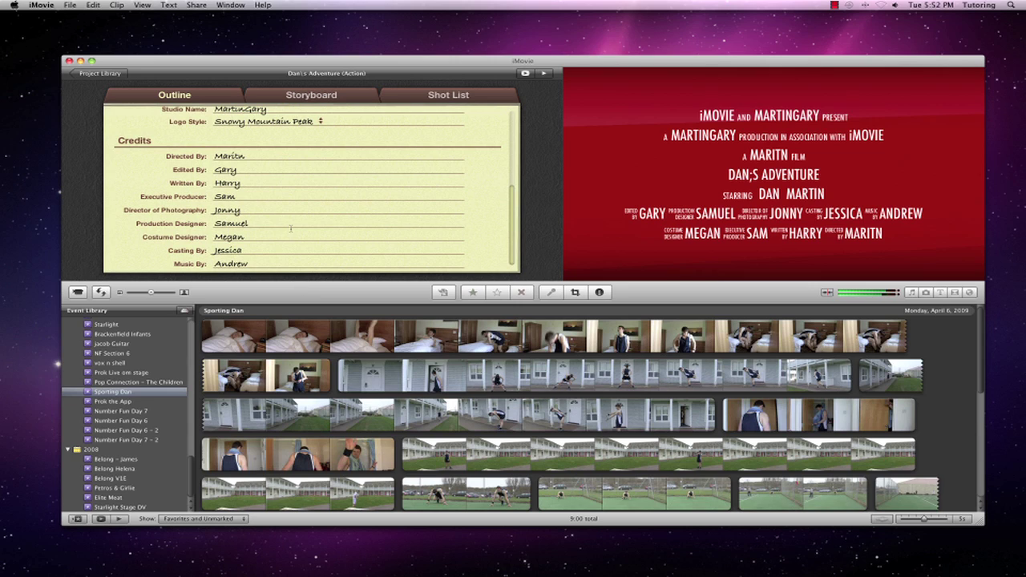
- On the storyboard, fill the opening Action shot with house footage
click(318, 97)
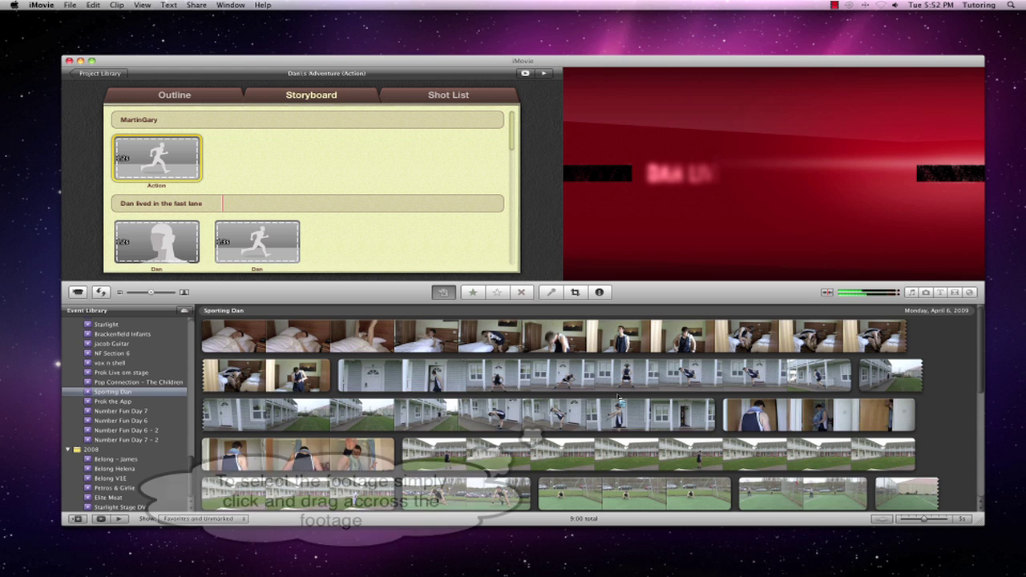
scroll(680, 419, down, 1)
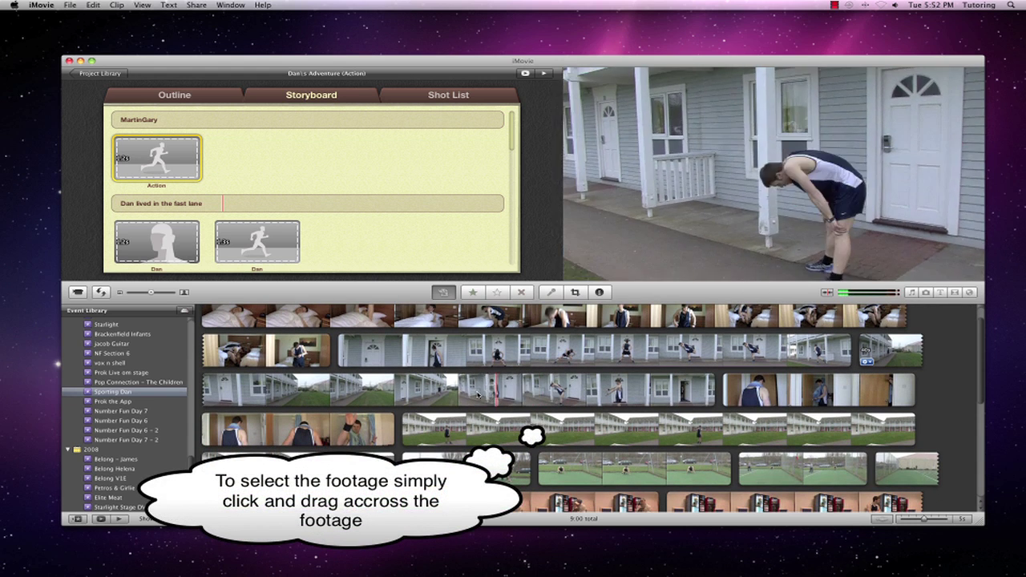
click(412, 395)
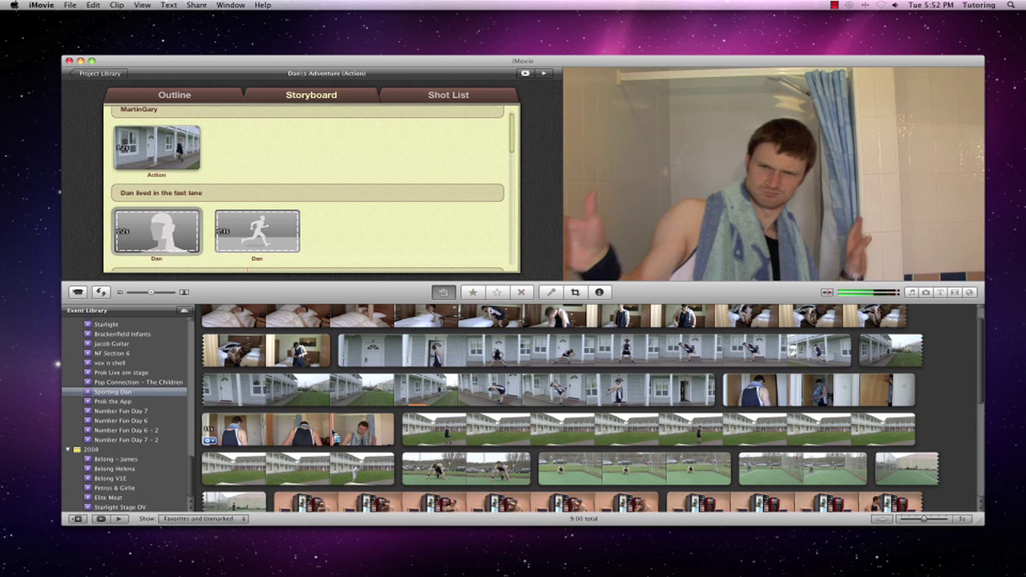
- Fill both Dan shots with 1.3-second and 2-second ranges of event clips
drag(333, 437, 393, 437)
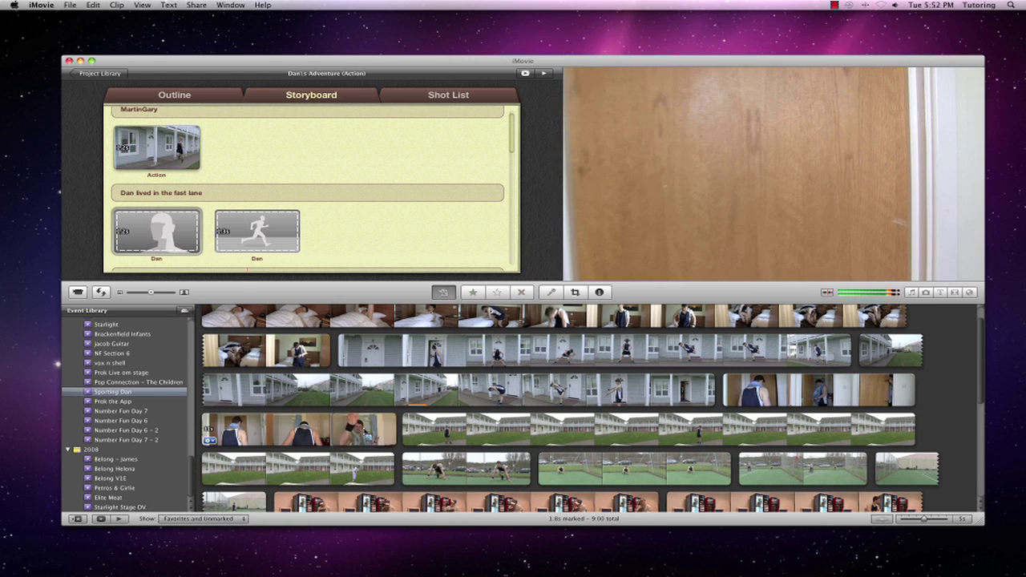
click(367, 437)
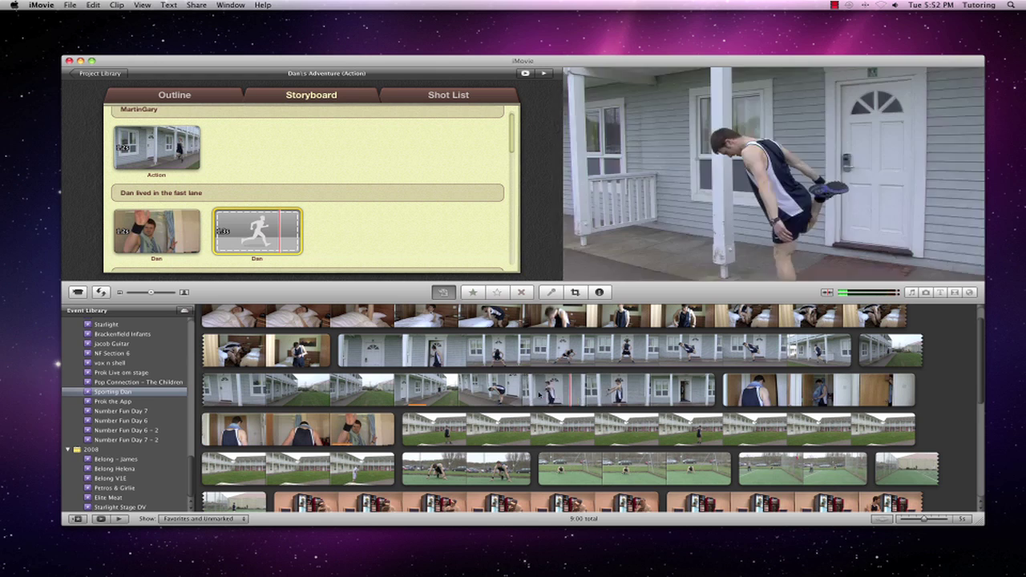
drag(478, 391, 510, 393)
click(509, 392)
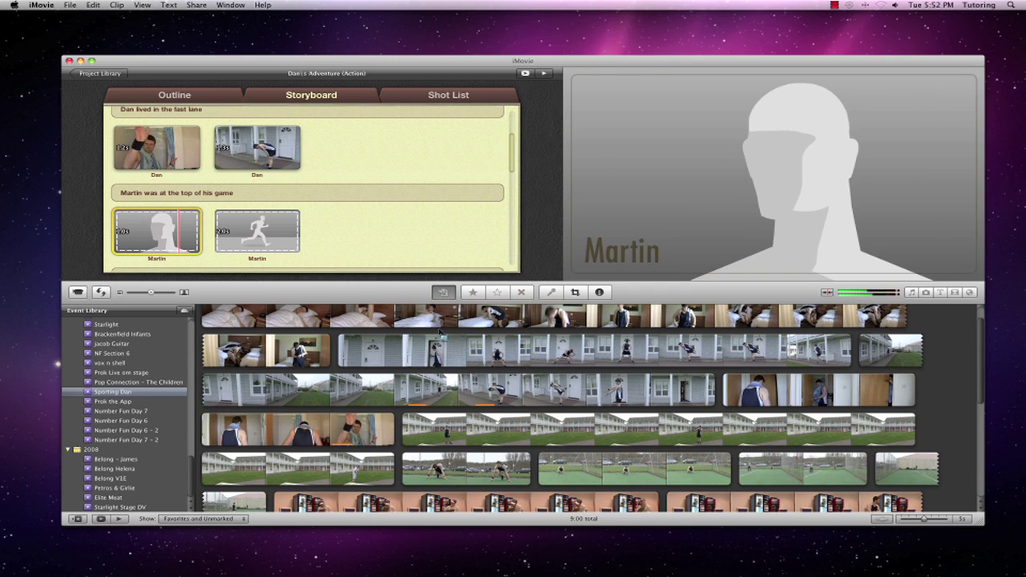
- Fill the first Martin shot with the vending-machine clip
scroll(549, 423, down, 3)
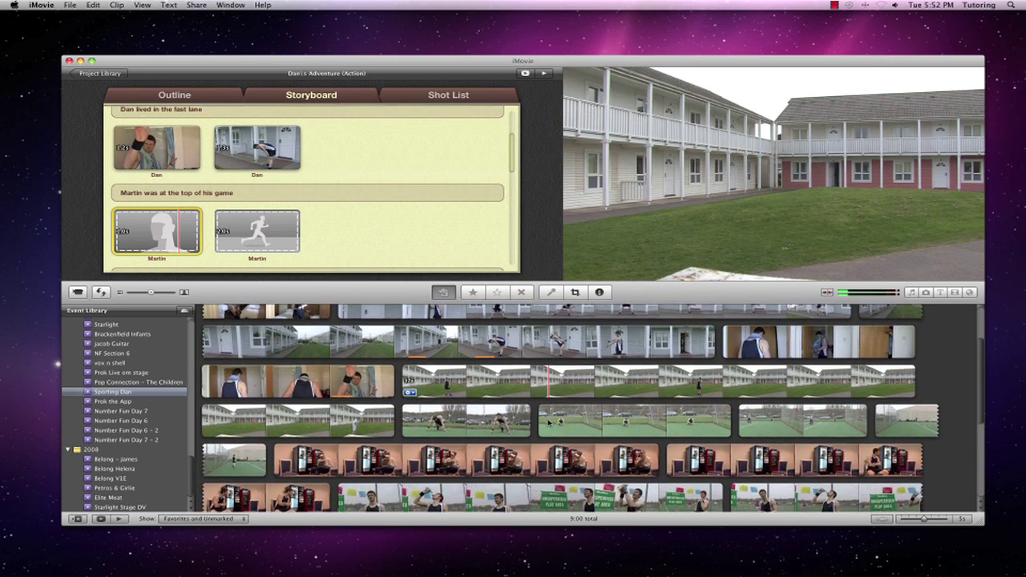
scroll(549, 423, down, 8)
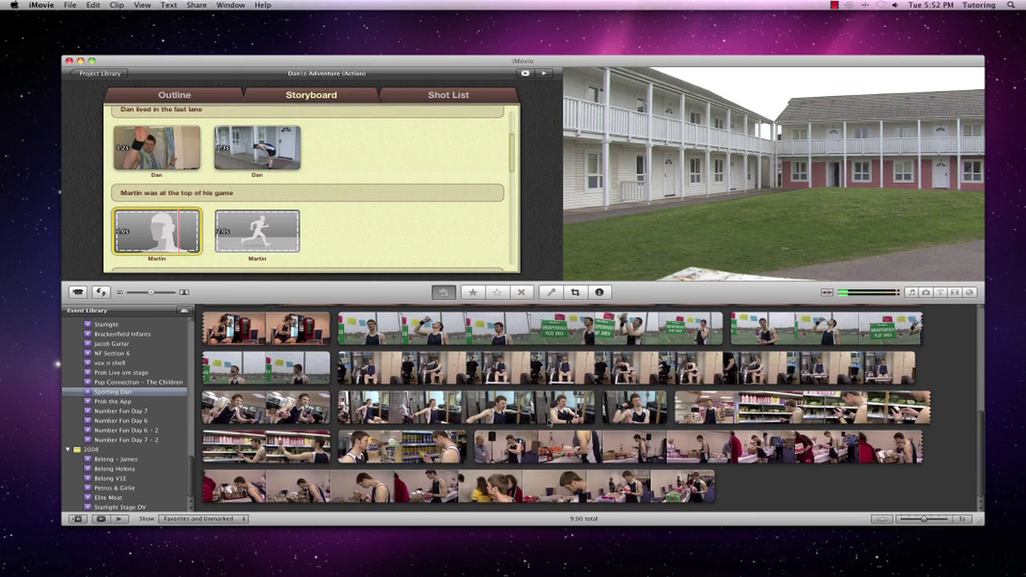
scroll(549, 422, up, 10)
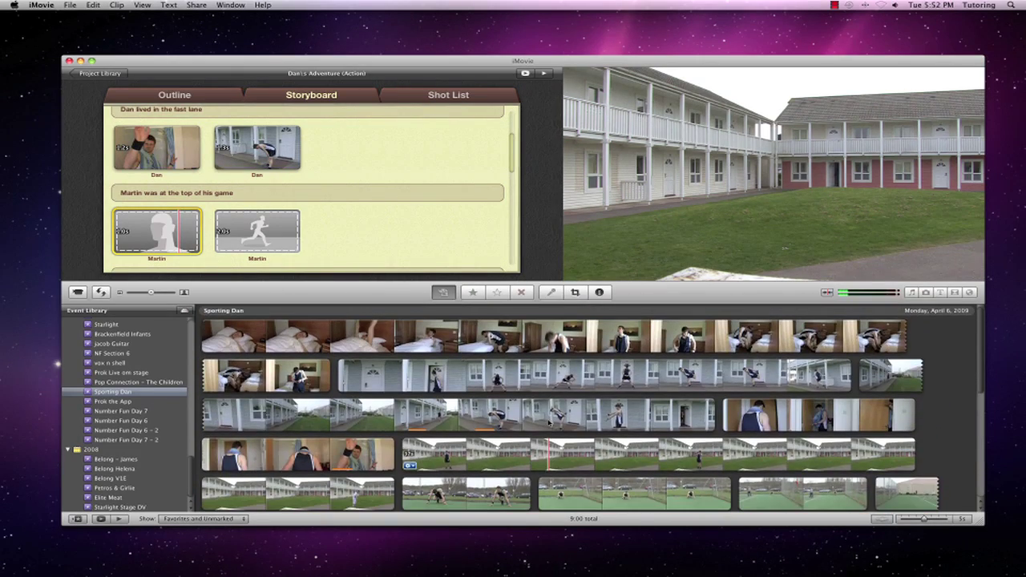
scroll(550, 422, down, 5)
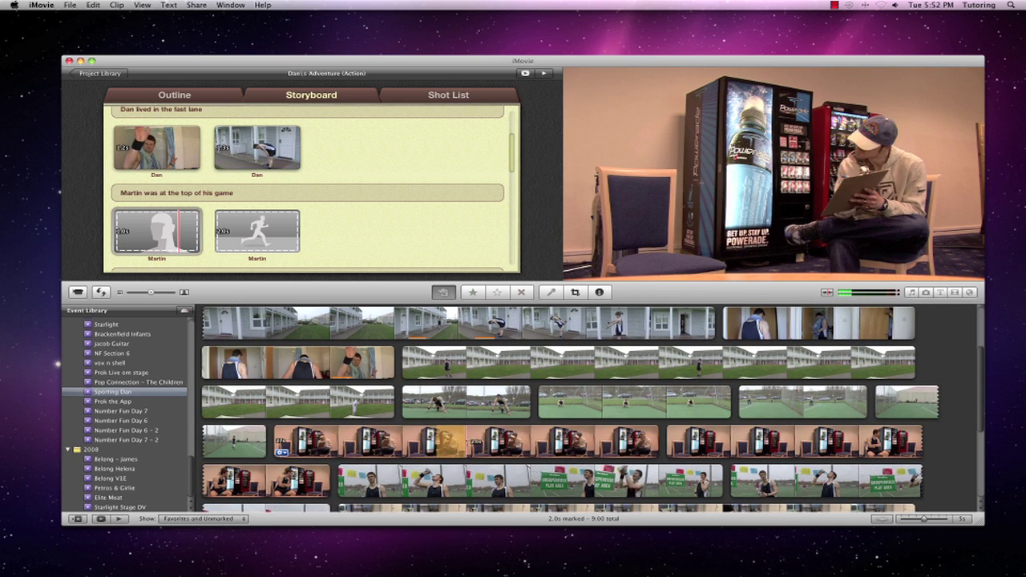
click(476, 445)
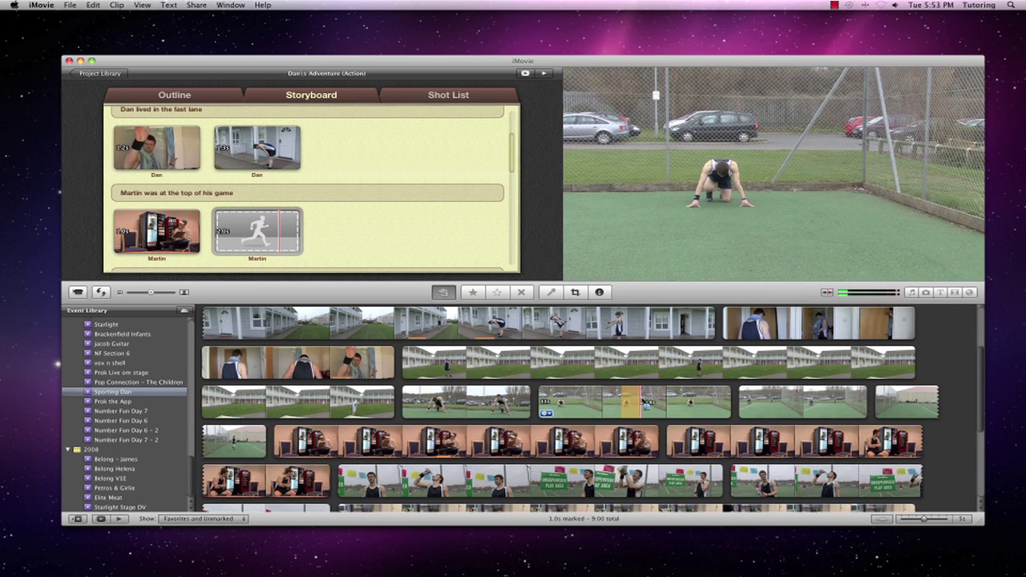
- Fill the second Martin shot with marked field footage and mark another short field range
click(587, 406)
drag(587, 406, 541, 401)
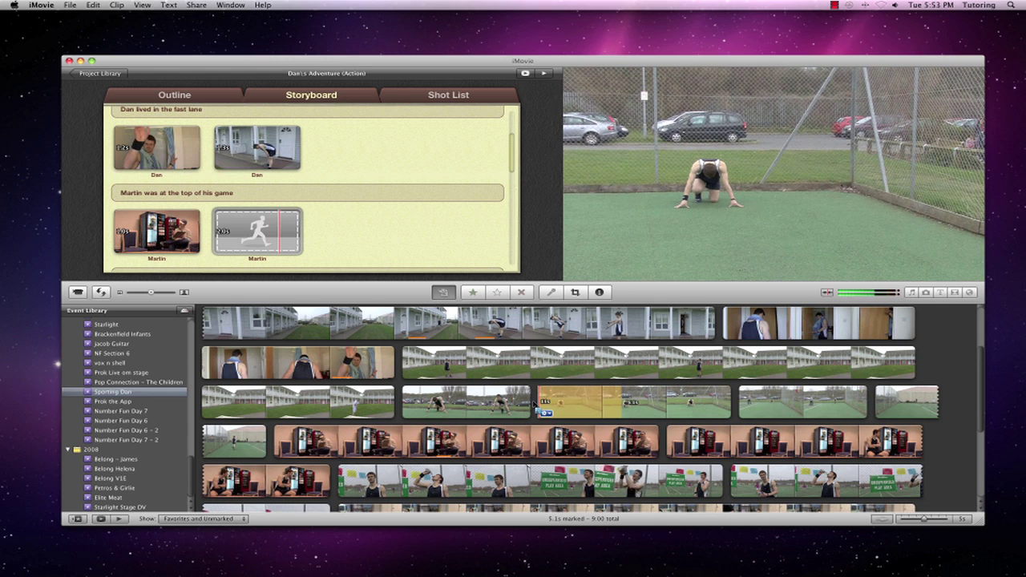
click(535, 403)
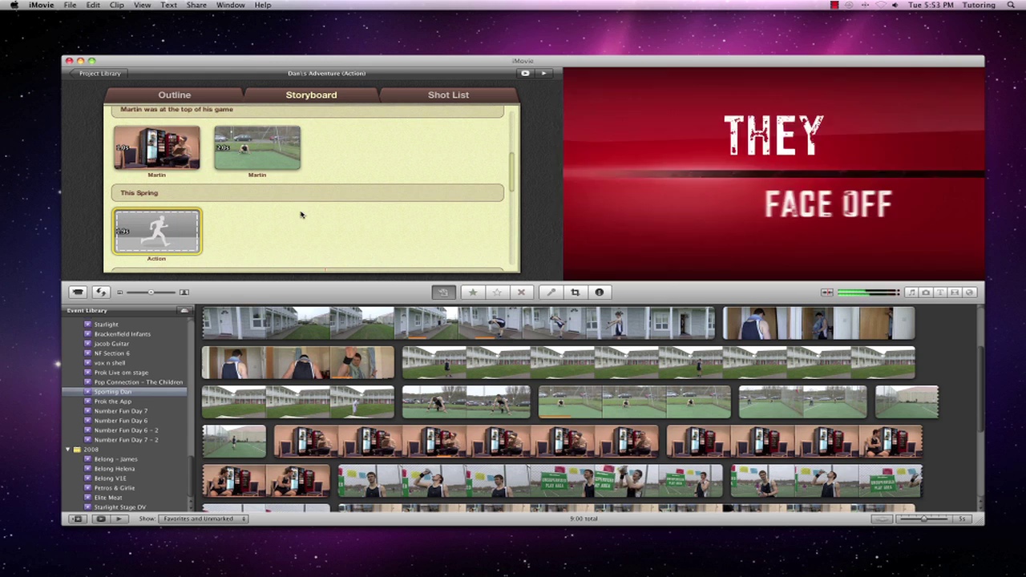
click(252, 150)
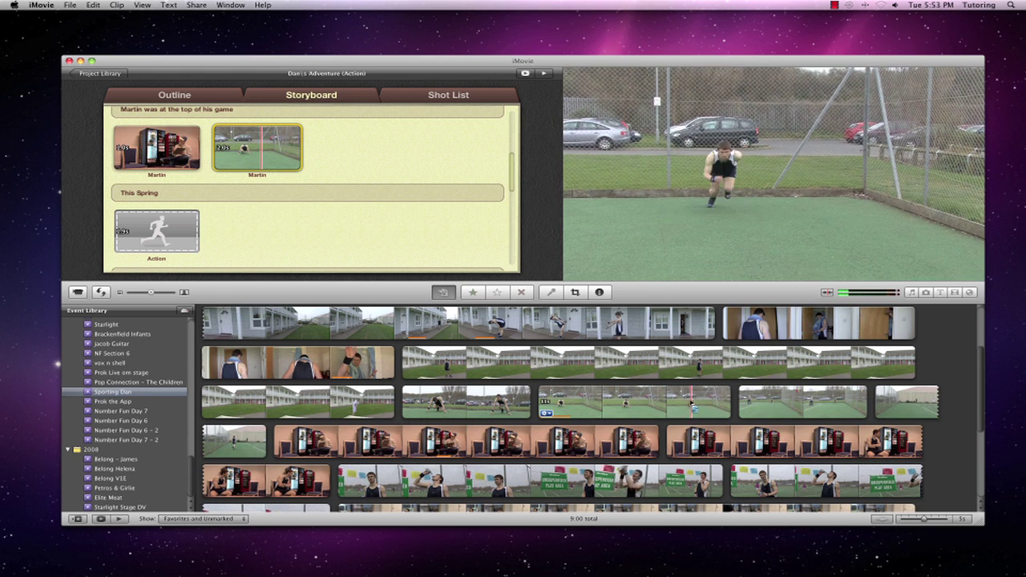
drag(688, 405, 726, 405)
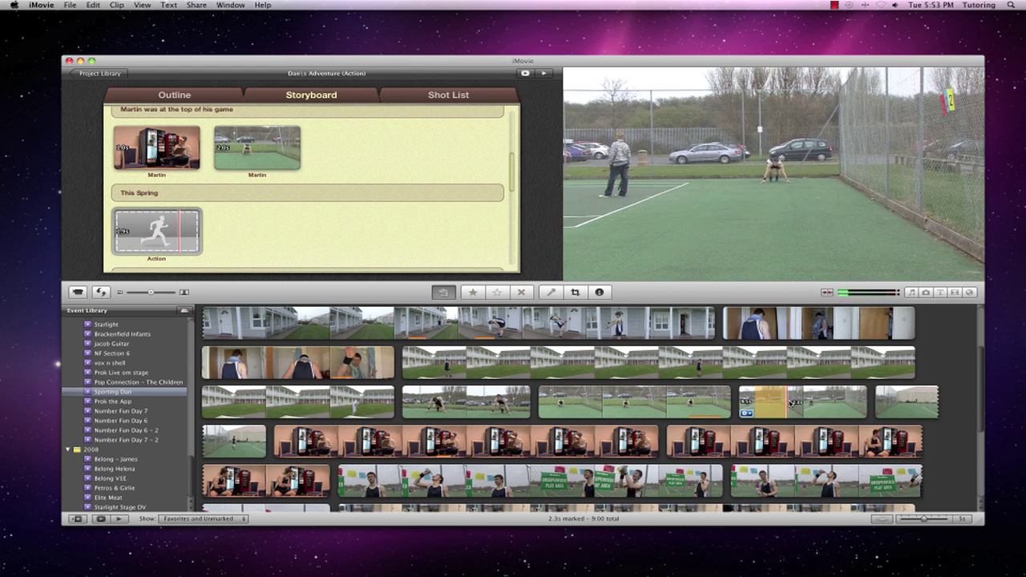
- Fill the This Spring Action shot with a brief range of field footage
click(793, 402)
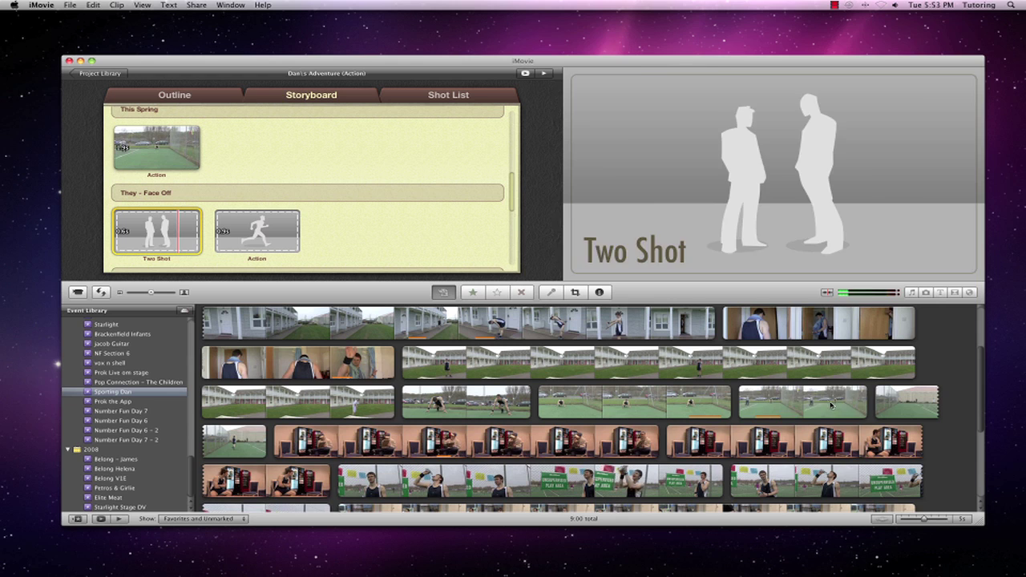
click(168, 152)
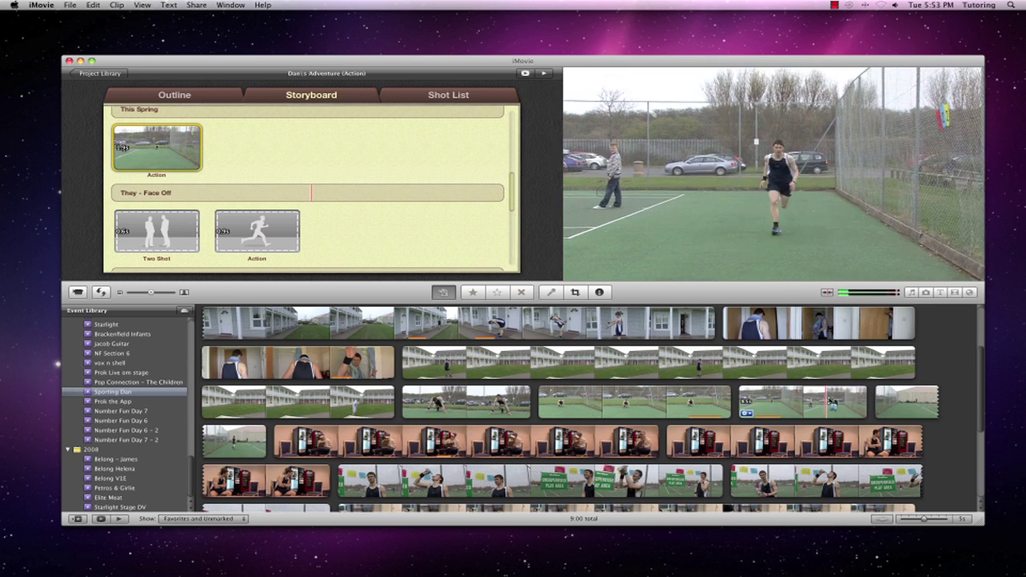
drag(836, 401, 821, 401)
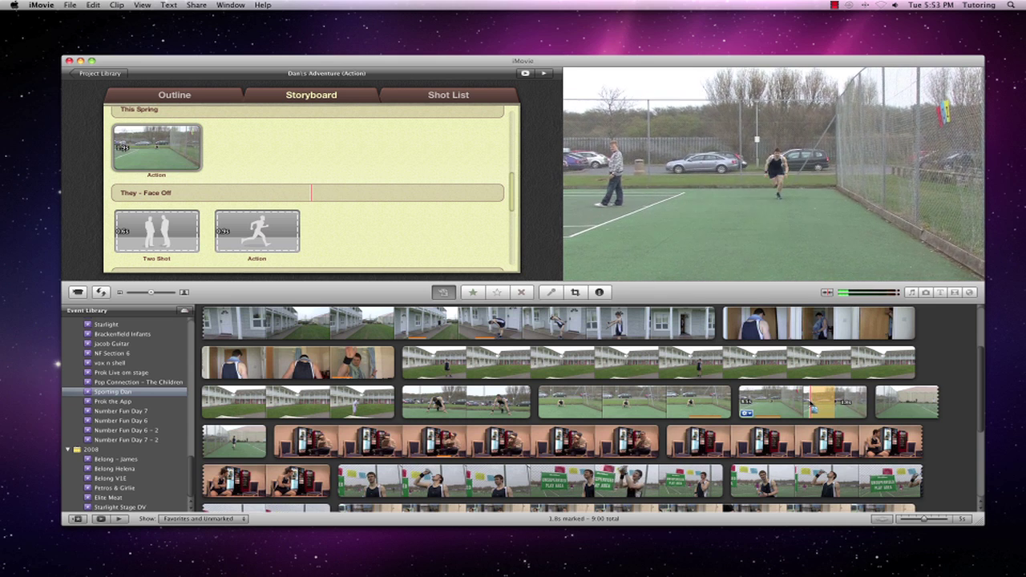
- Fill the Face Off Two Shot with the gym clip and its Action shot with a 1.2-second drinking clip
scroll(592, 408, down, 4)
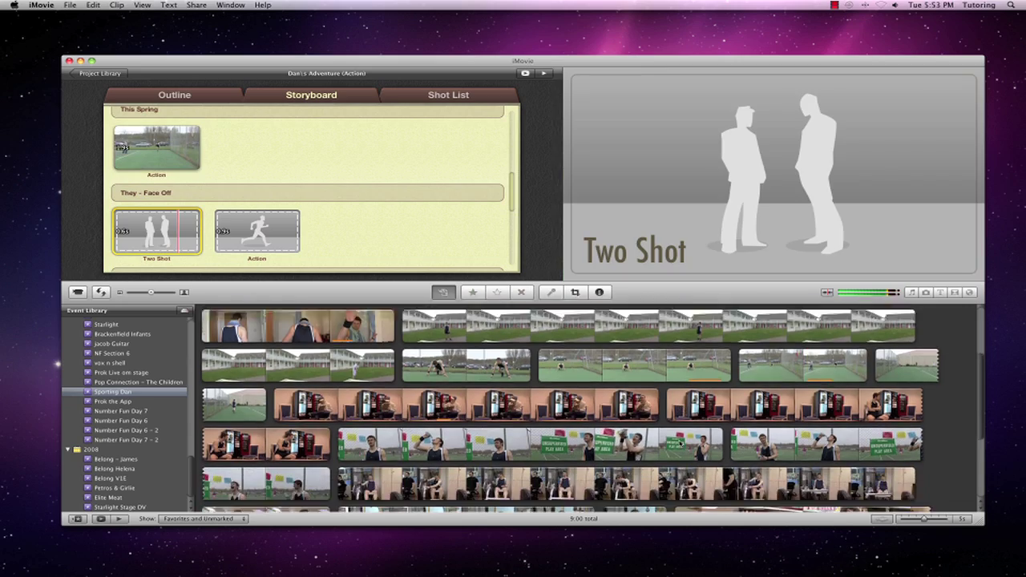
scroll(680, 444, down, 1)
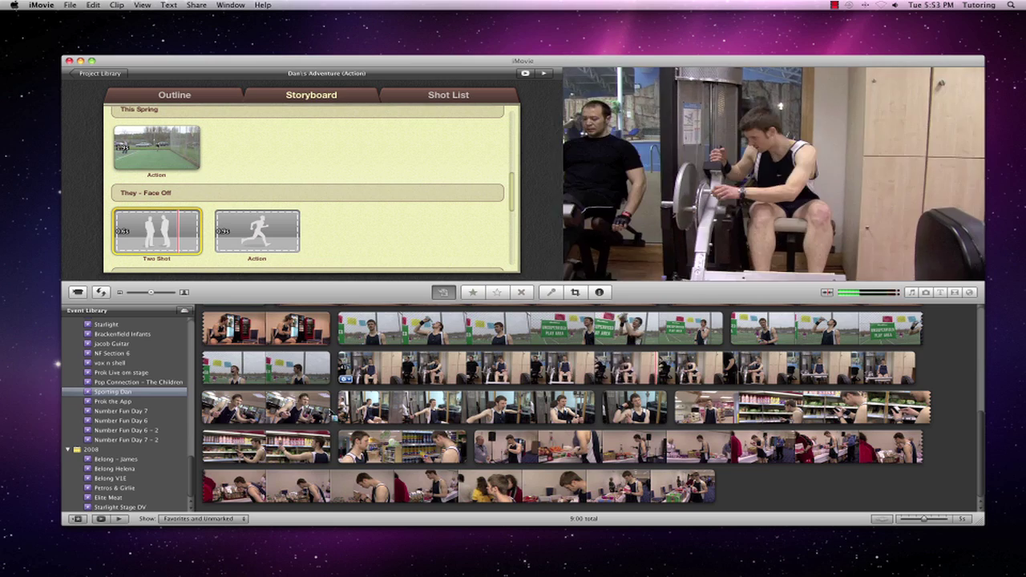
click(297, 407)
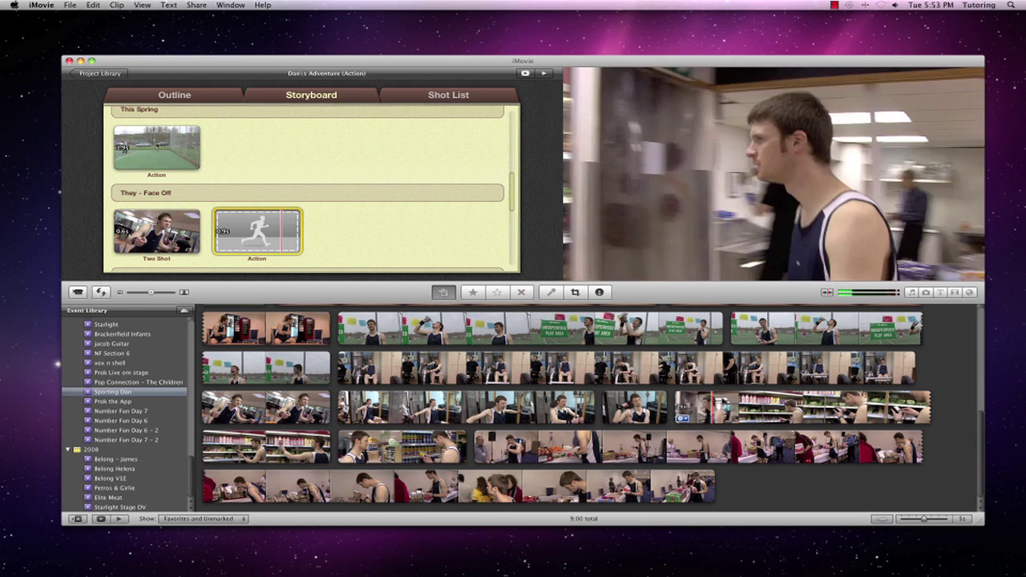
click(802, 328)
click(837, 329)
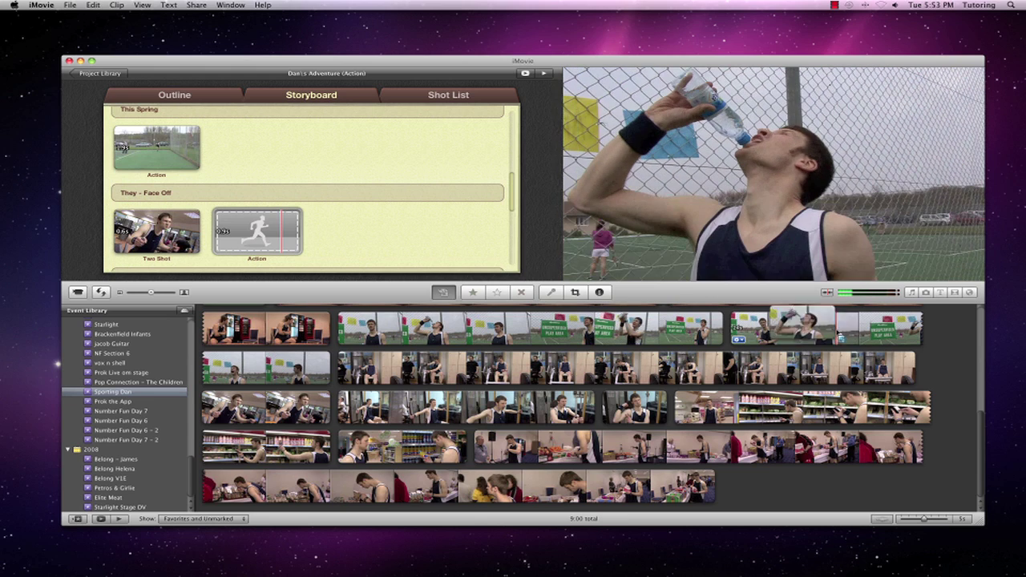
- Scroll the storyboard to review the filled Landscape and 'Towards the Ultimate Rush' shots
scroll(431, 259, down, 3)
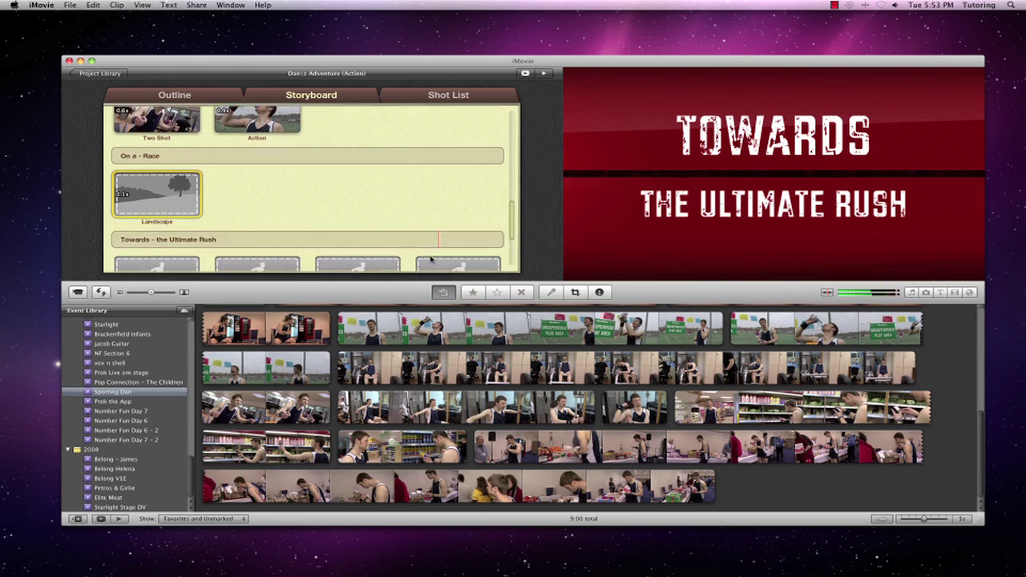
scroll(543, 431, up, 5)
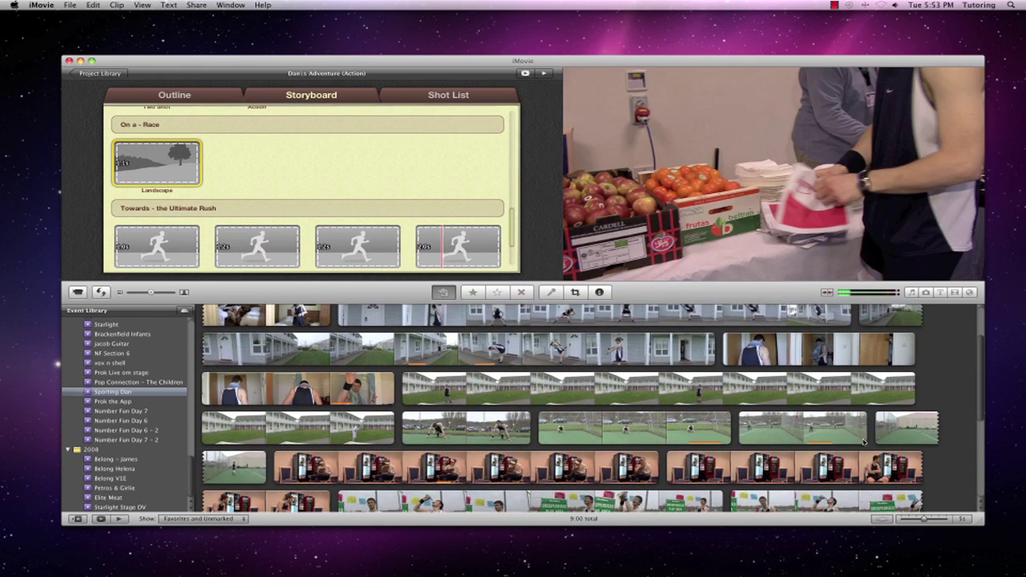
scroll(542, 431, up, 1)
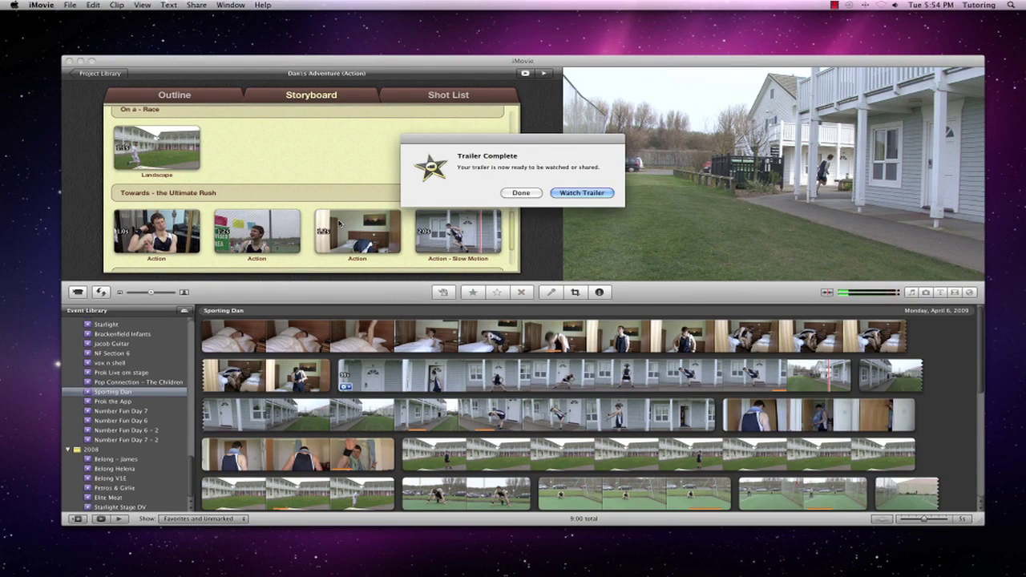
- Play the completed trailer and raise the playback volume
click(592, 192)
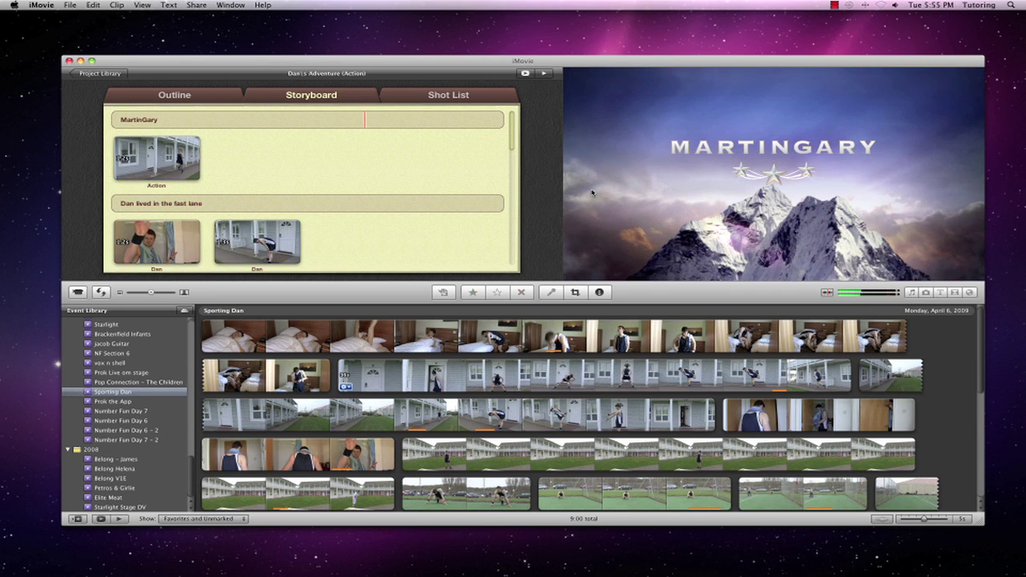
key(XF86AudioRaiseVolume)
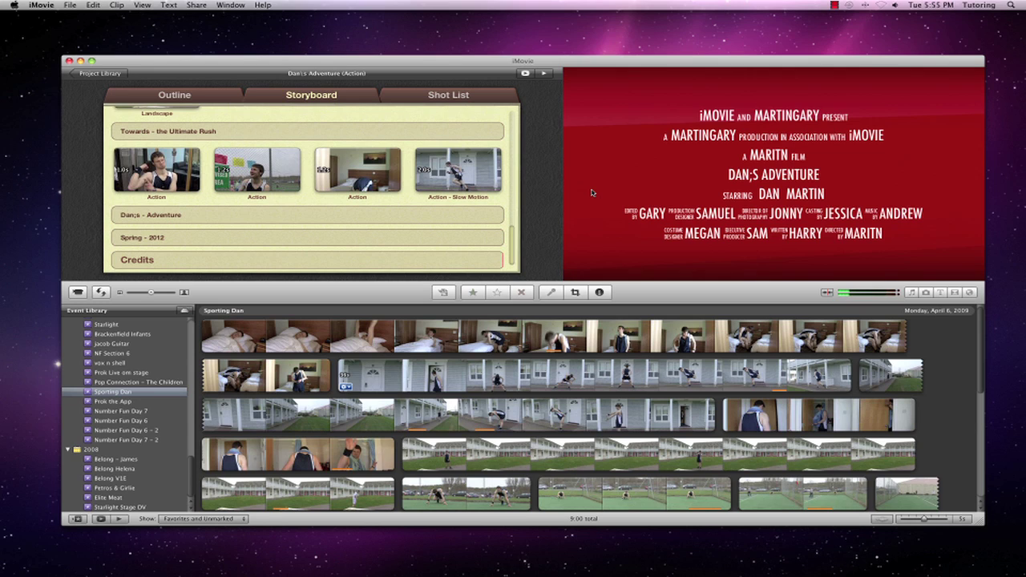
- Open the Share menu to see the trailer's export options
click(195, 5)
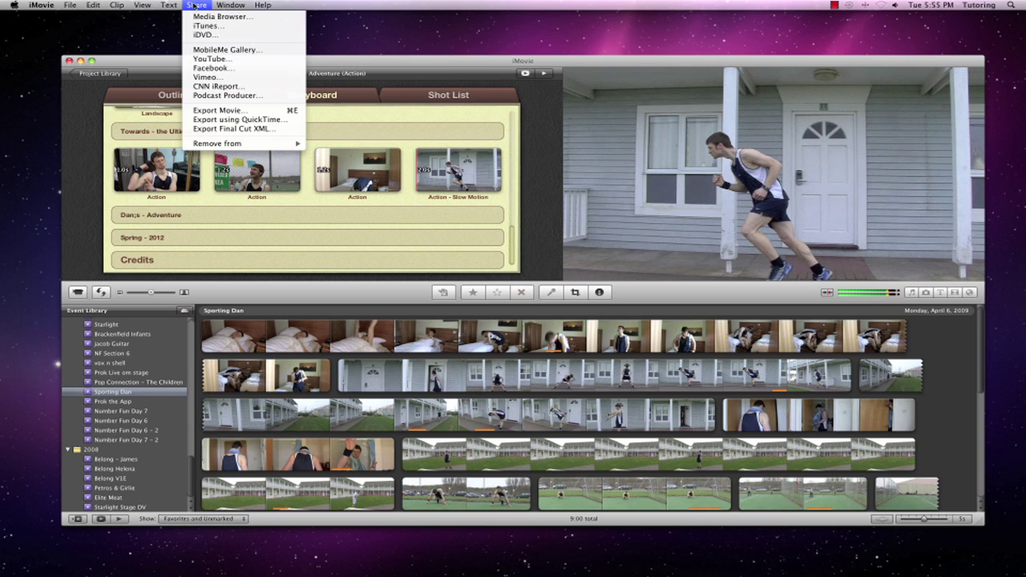